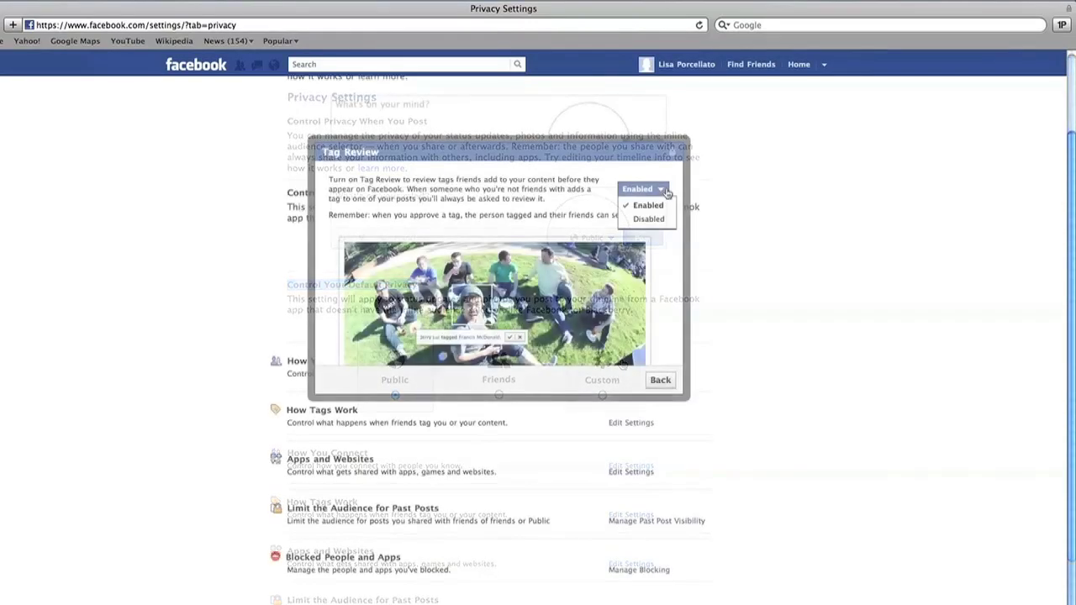
Leave the existing option unchanged on the apps info-sharing choices
{"action": "left_click", "coordinate": [646, 205]}
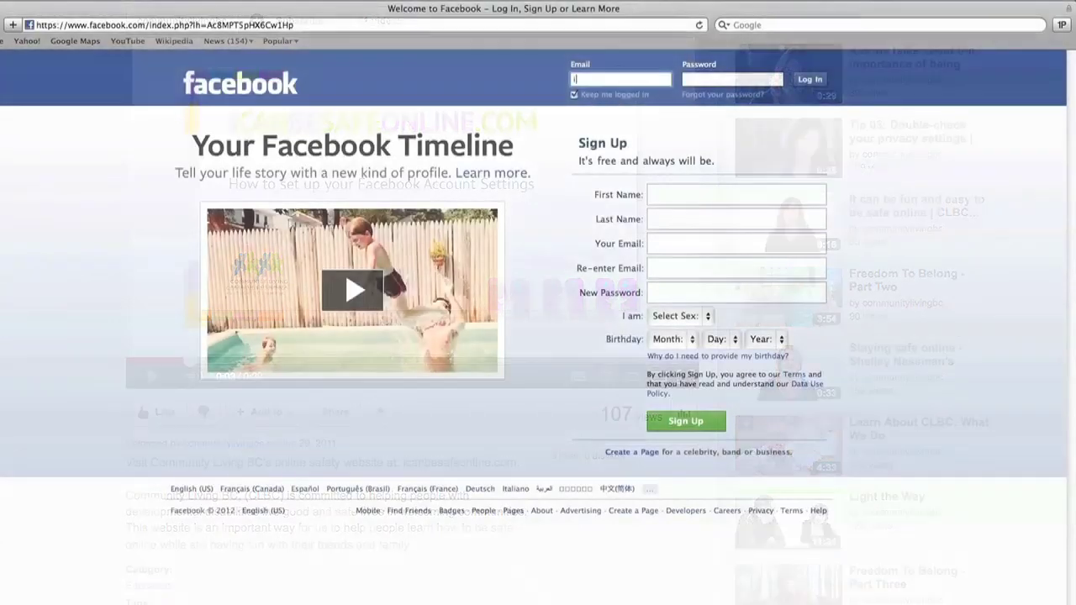
Log in to Facebook with the account's e-mail address and password
{"action": "key", "text": "Tab"}
{"action": "type", "text": "*****"}
{"action": "key", "text": "Return"}
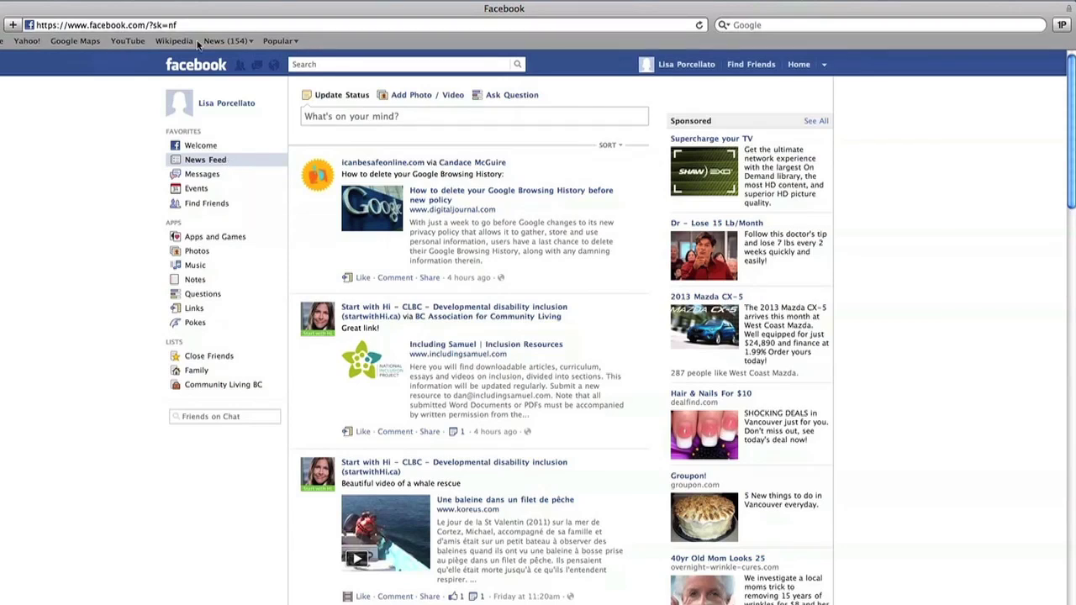
Load the Facebook 'timeline' page by editing the end of the address
{"action": "left_click_drag", "start_coordinate": [150, 25], "coordinate": [177, 25]}
{"action": "type", "text": "timeline"}
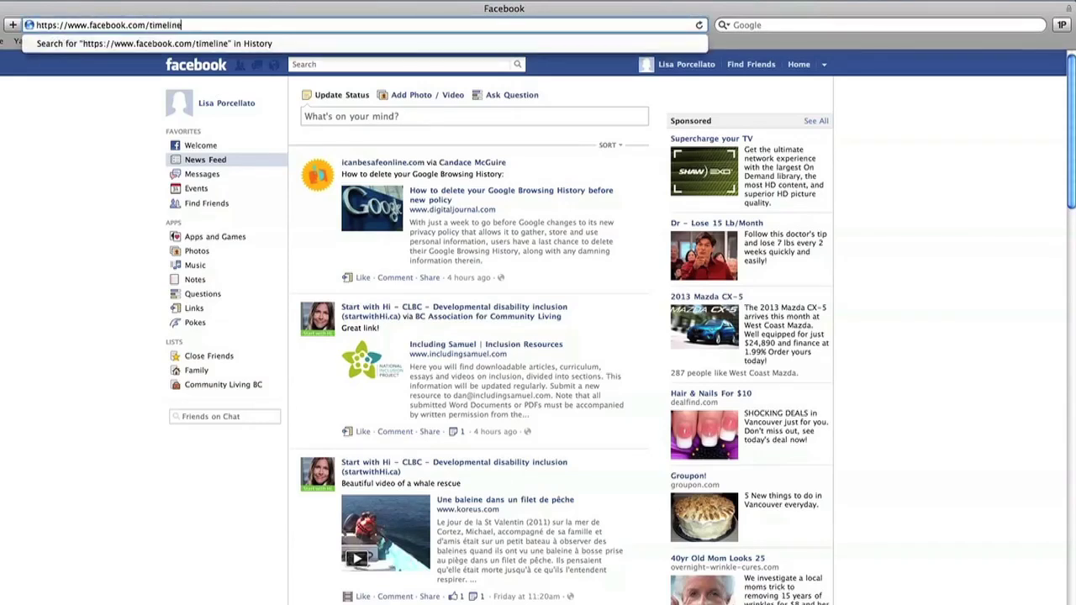
{"action": "key", "text": "Return"}
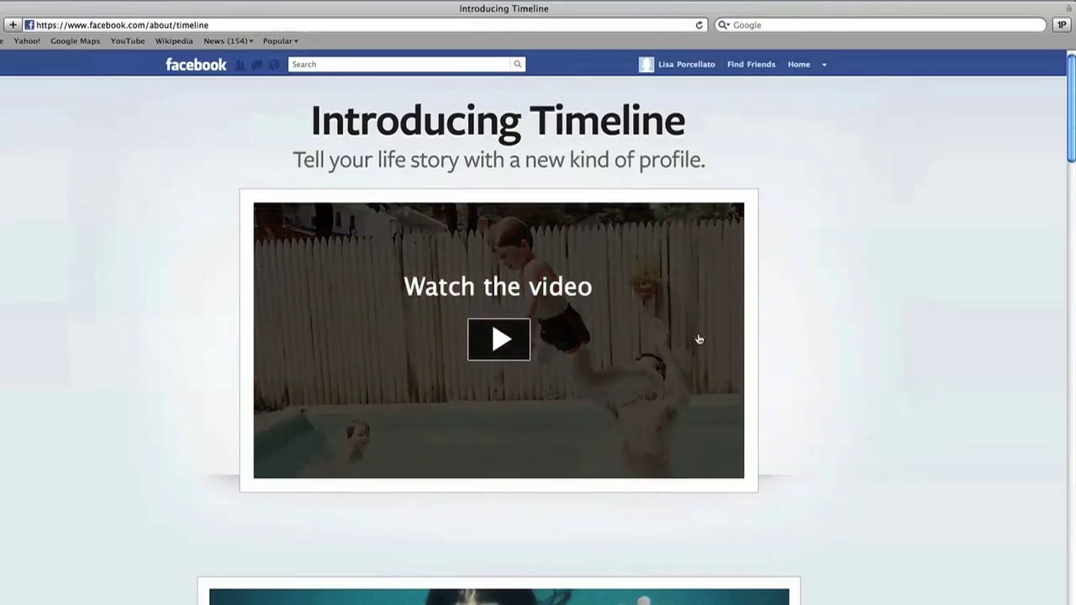
Scroll through the Introducing Timeline overview, then return to the top of the page
{"action": "scroll", "coordinate": [786, 337], "scroll_direction": "down", "scroll_amount": 5}
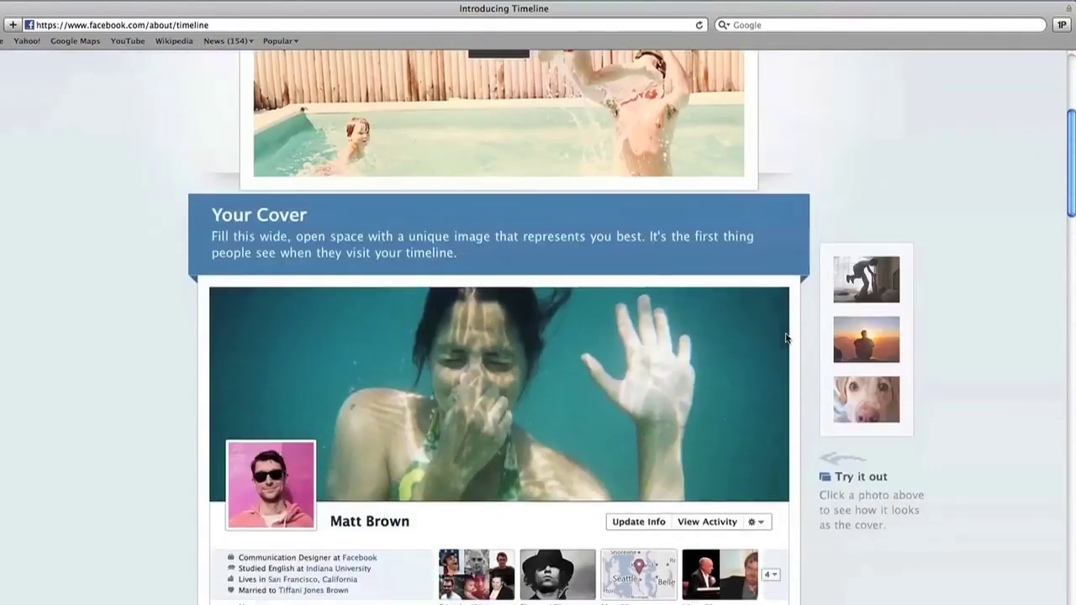
{"action": "scroll", "coordinate": [786, 338], "scroll_direction": "down", "scroll_amount": 1}
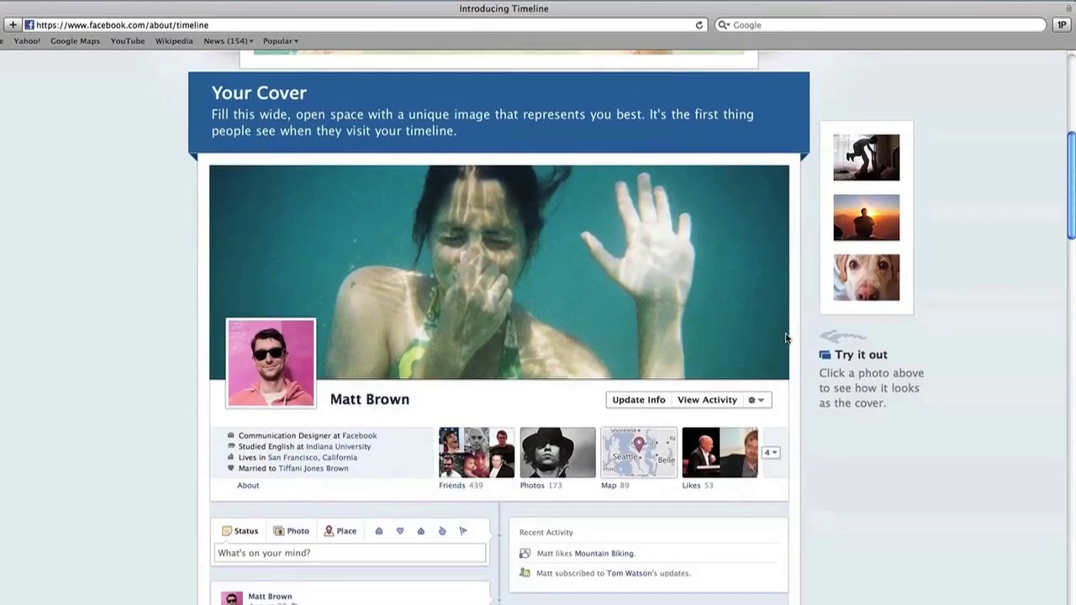
{"action": "scroll", "coordinate": [786, 338], "scroll_direction": "down", "scroll_amount": 3}
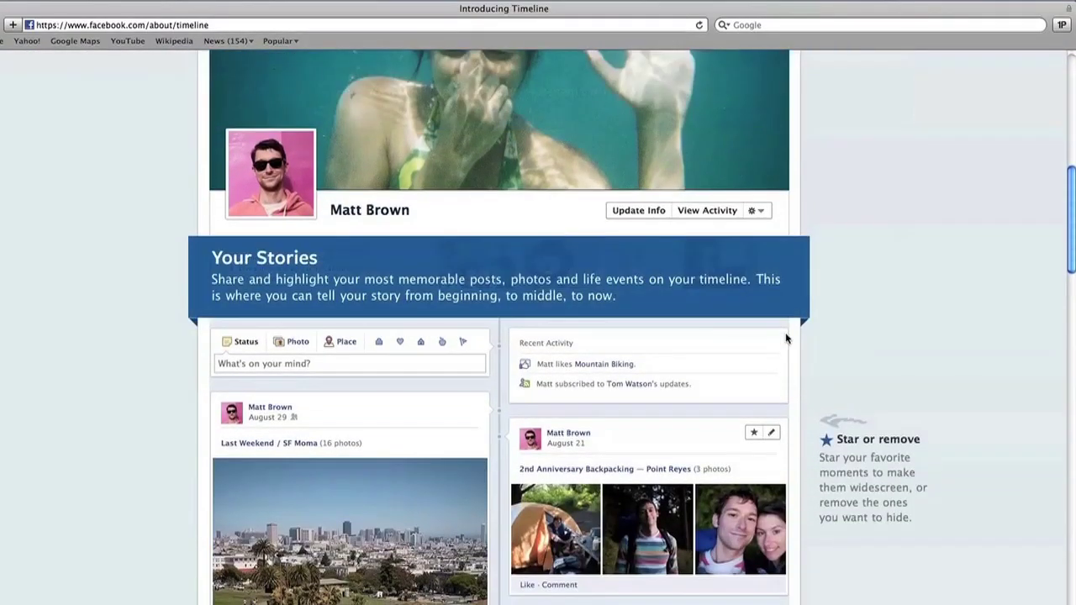
{"action": "scroll", "coordinate": [786, 338], "scroll_direction": "down", "scroll_amount": 2}
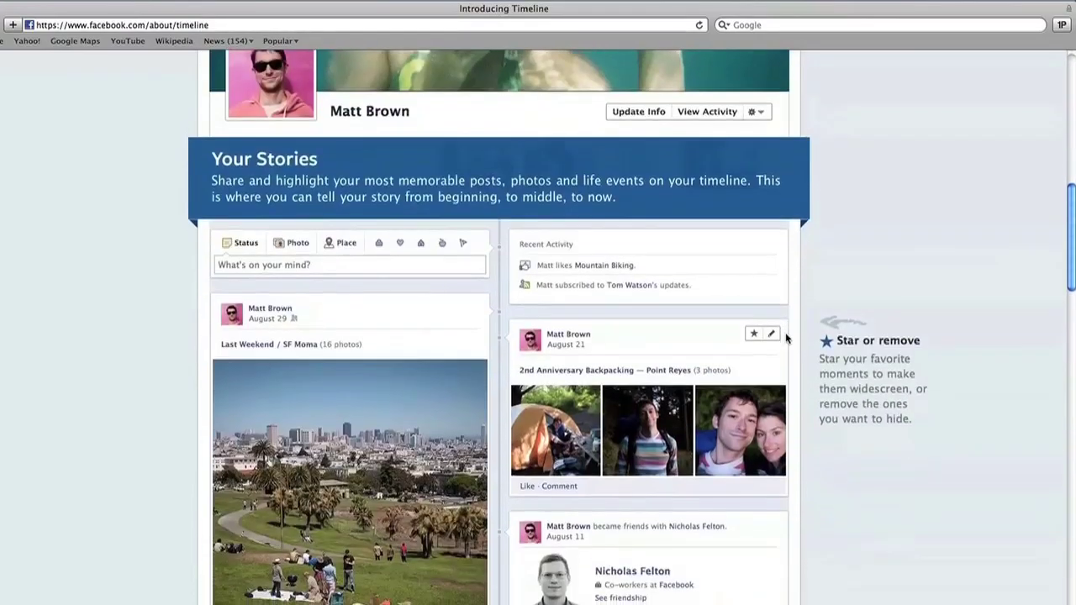
{"action": "scroll", "coordinate": [786, 338], "scroll_direction": "down", "scroll_amount": 5}
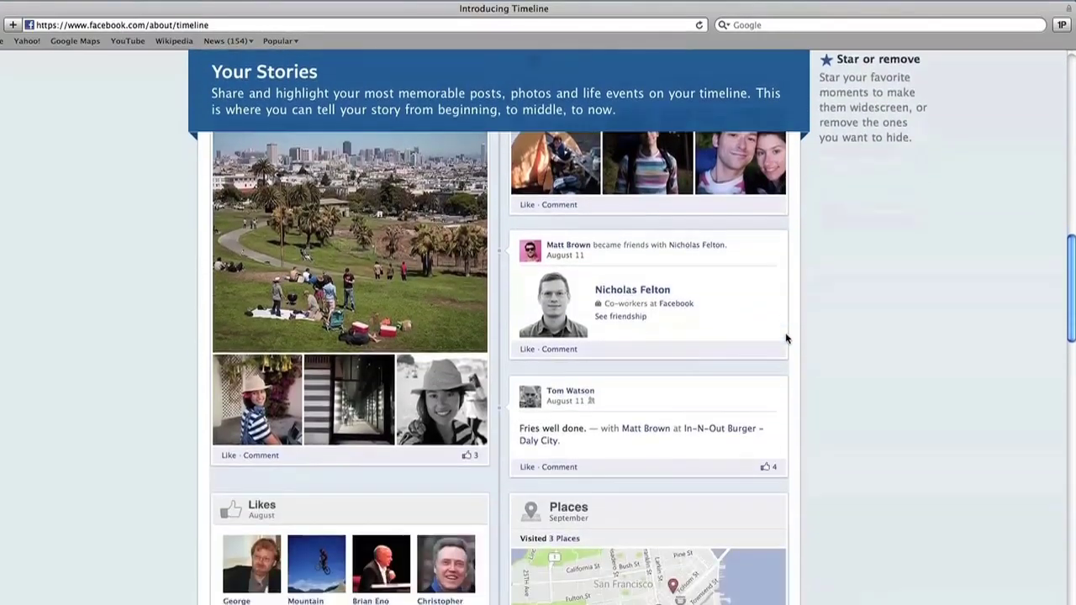
{"action": "scroll", "coordinate": [786, 338], "scroll_direction": "down", "scroll_amount": 10}
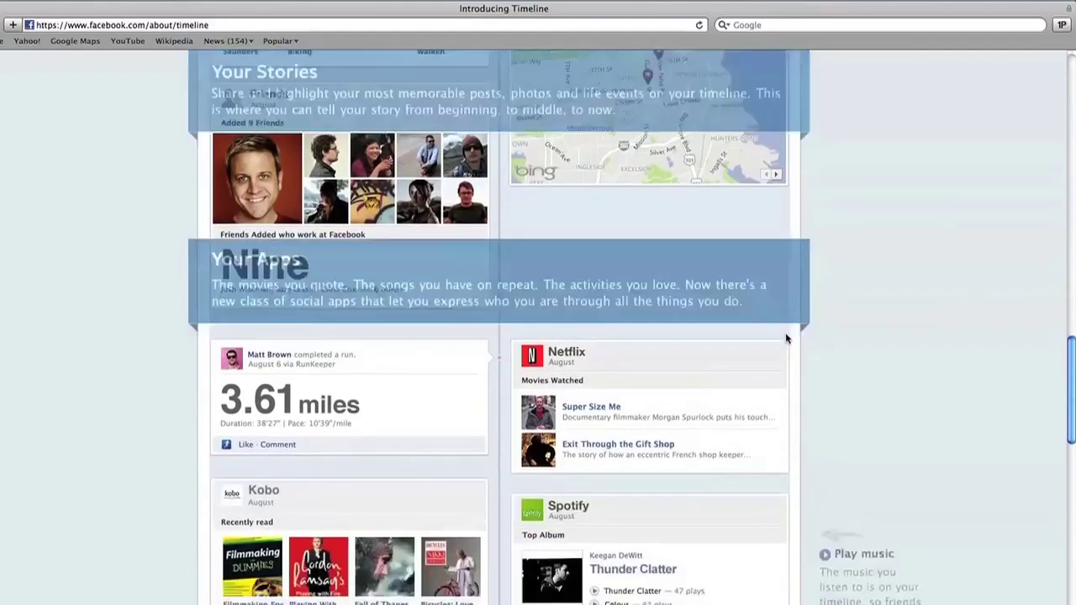
{"action": "scroll", "coordinate": [786, 338], "scroll_direction": "down", "scroll_amount": 3}
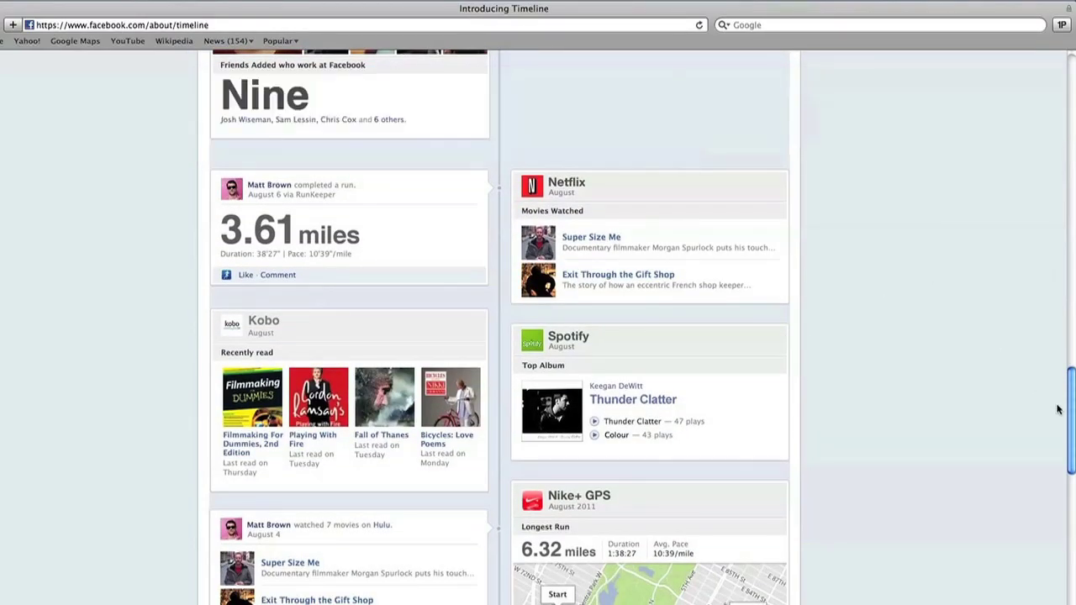
{"action": "left_click_drag", "start_coordinate": [1070, 420], "coordinate": [1070, 59]}
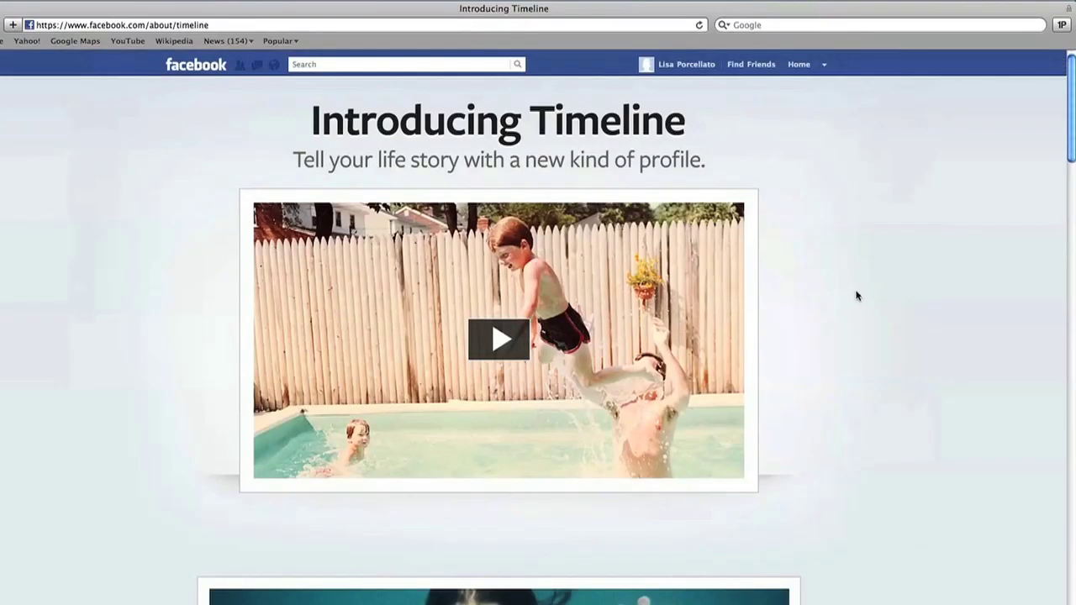
Open Privacy Settings and highlight the 'Control Privacy When You Post' and 'Control Your Default Privacy' headings
{"action": "left_click", "coordinate": [825, 68]}
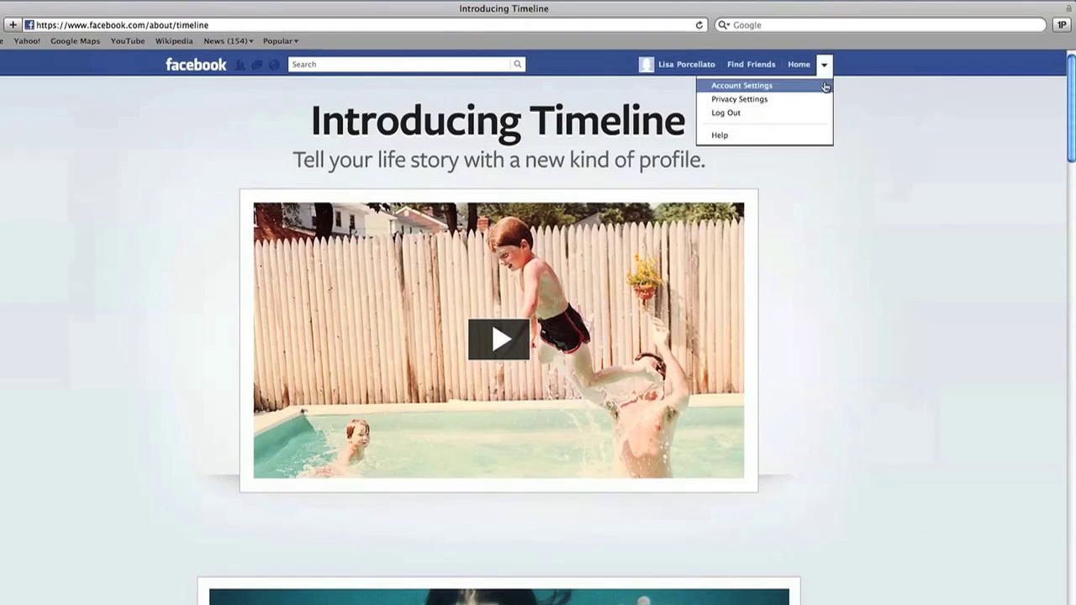
{"action": "left_click", "coordinate": [824, 102]}
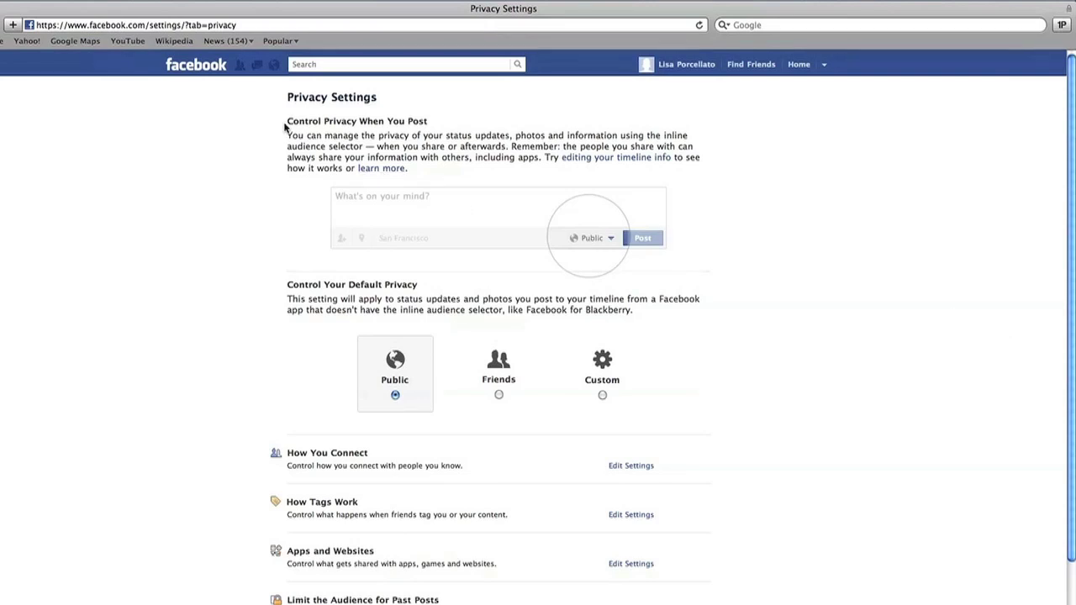
{"action": "left_click_drag", "start_coordinate": [287, 121], "coordinate": [476, 121]}
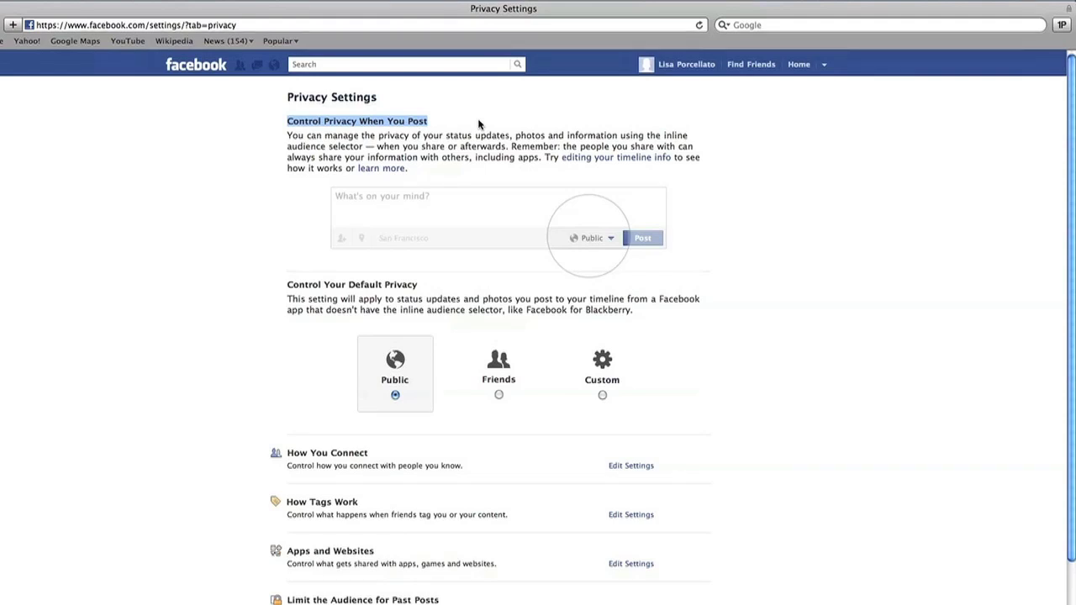
{"action": "left_click", "coordinate": [478, 124]}
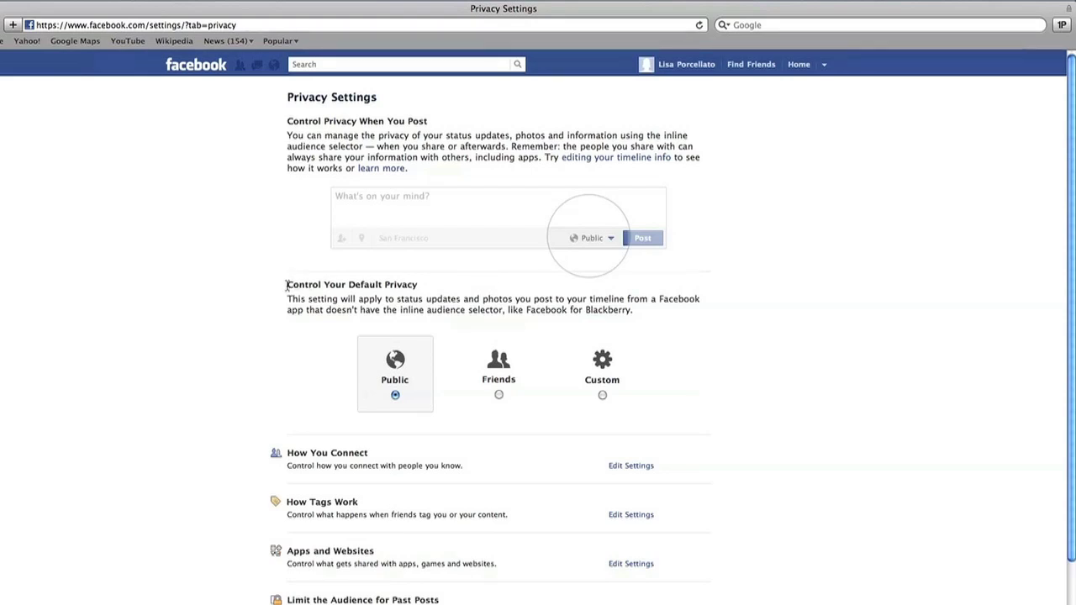
{"action": "left_click_drag", "start_coordinate": [286, 288], "coordinate": [441, 287]}
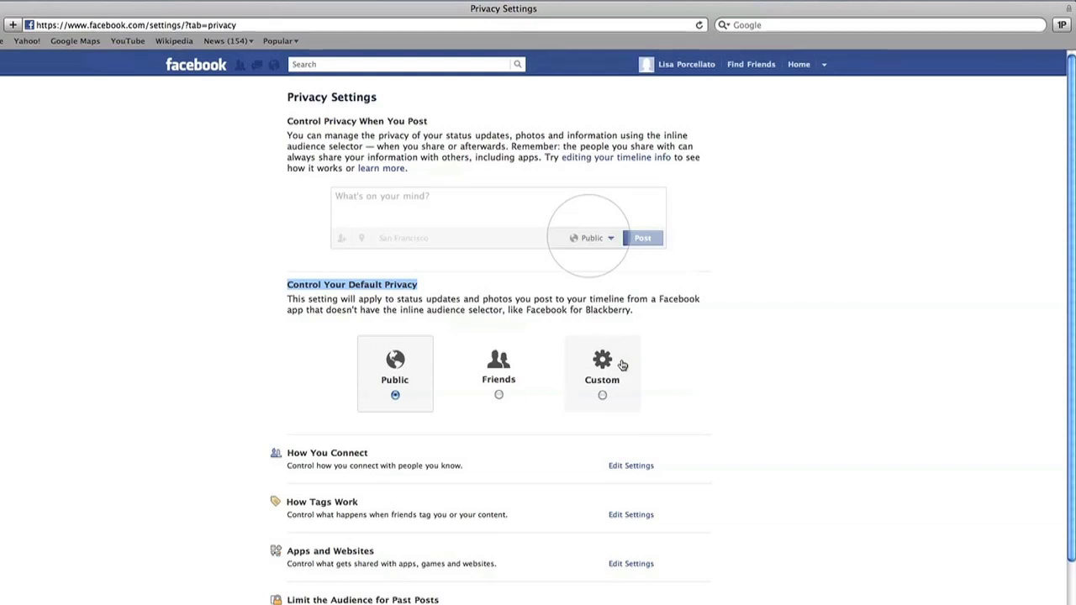
Make Friends the default post audience and open the How You Connect settings
{"action": "left_click", "coordinate": [509, 371]}
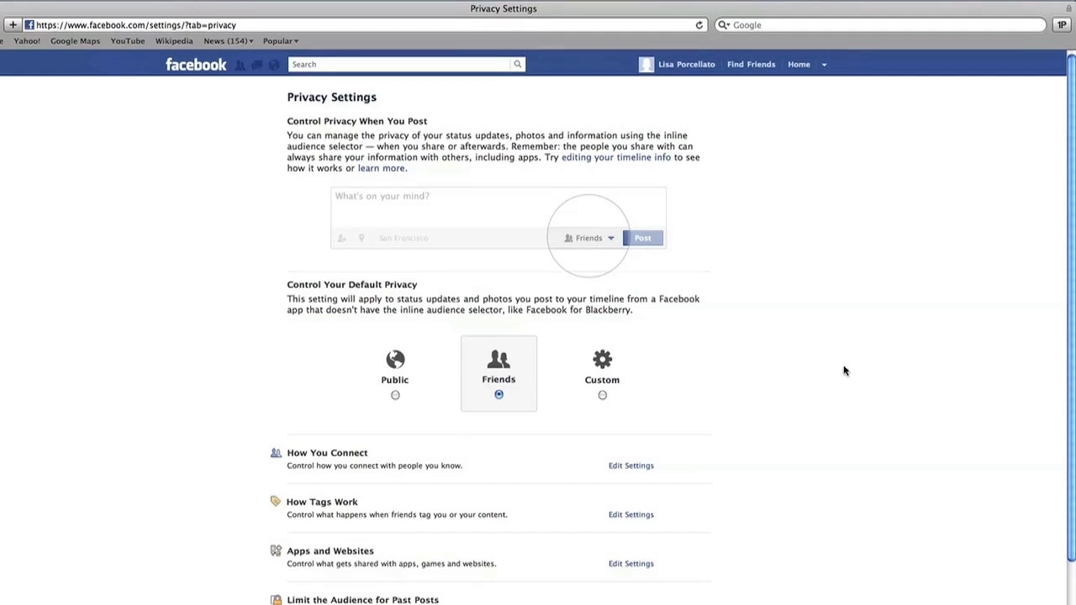
{"action": "scroll", "coordinate": [845, 371], "scroll_direction": "down", "scroll_amount": 3}
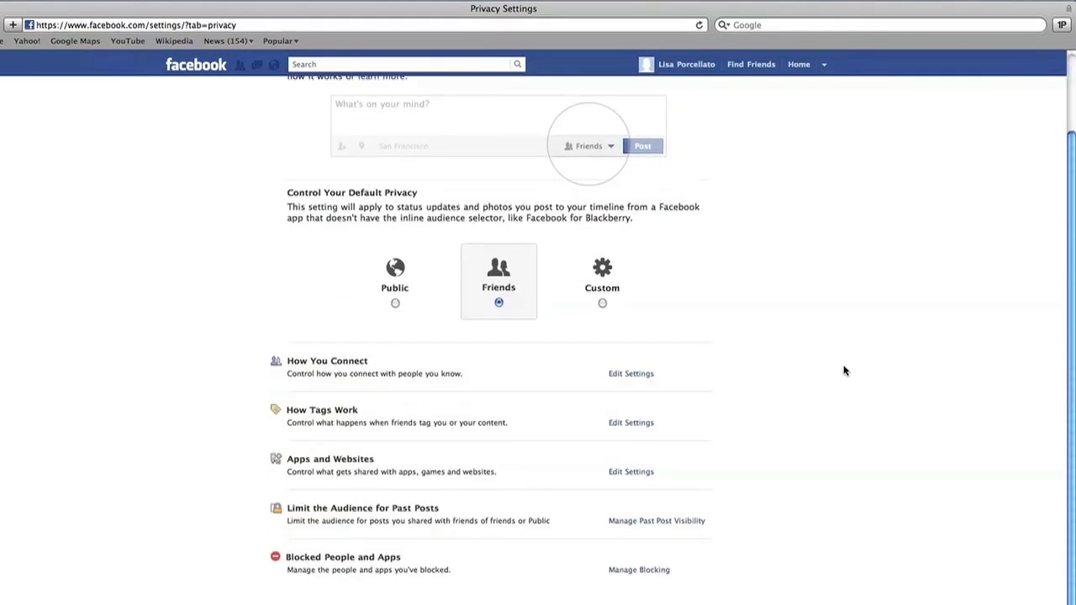
{"action": "left_click", "coordinate": [644, 375]}
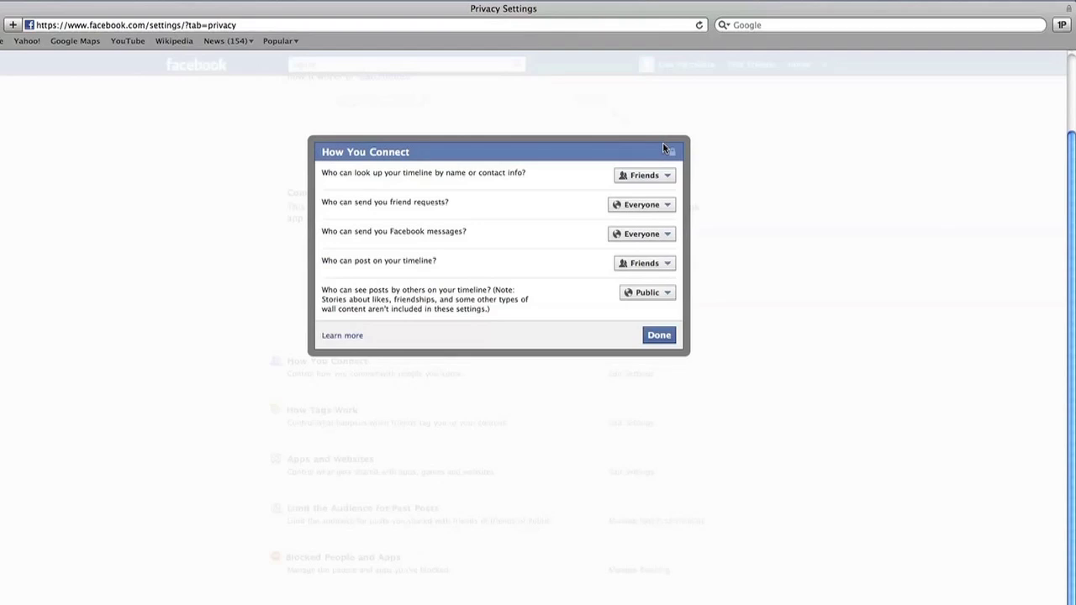
Set friend requests and messages to Friends of Friends, timeline posting and others' posts to Friends, and save
{"action": "left_click", "coordinate": [668, 207]}
{"action": "left_click", "coordinate": [643, 236]}
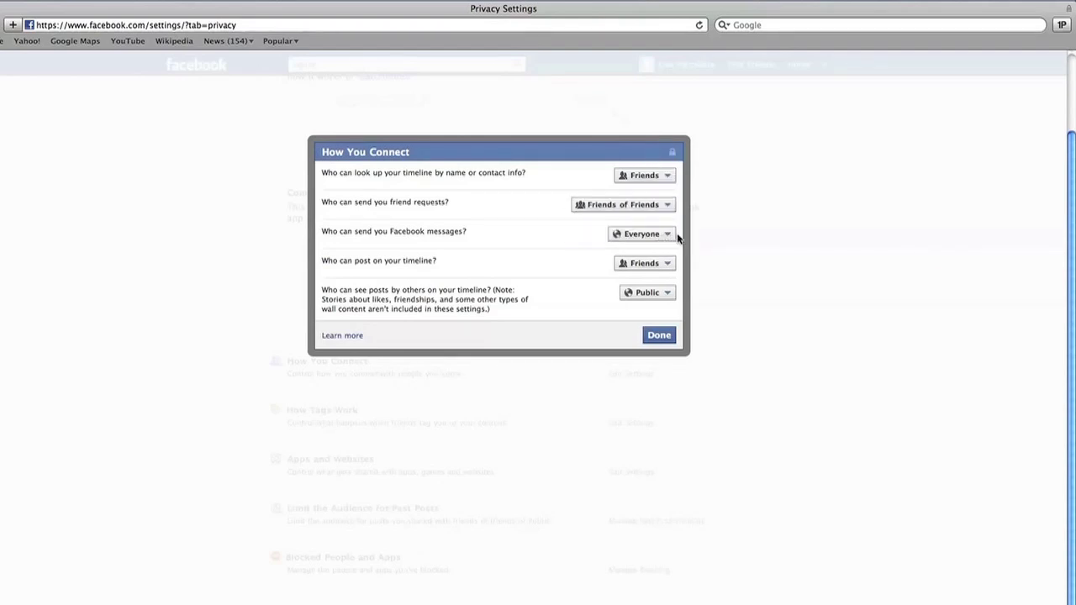
{"action": "left_click", "coordinate": [671, 235]}
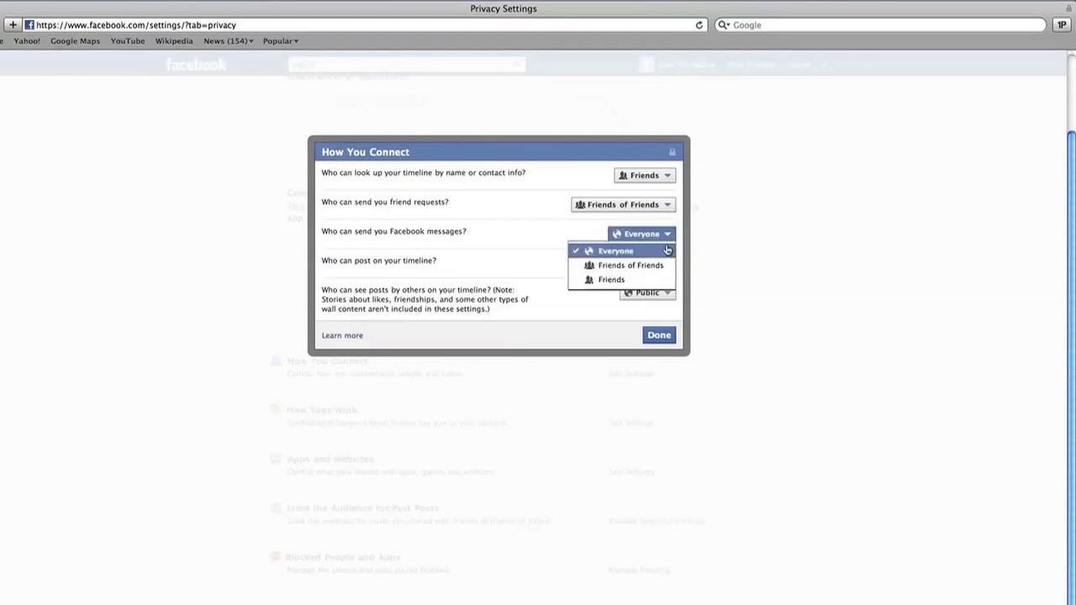
{"action": "left_click", "coordinate": [665, 265]}
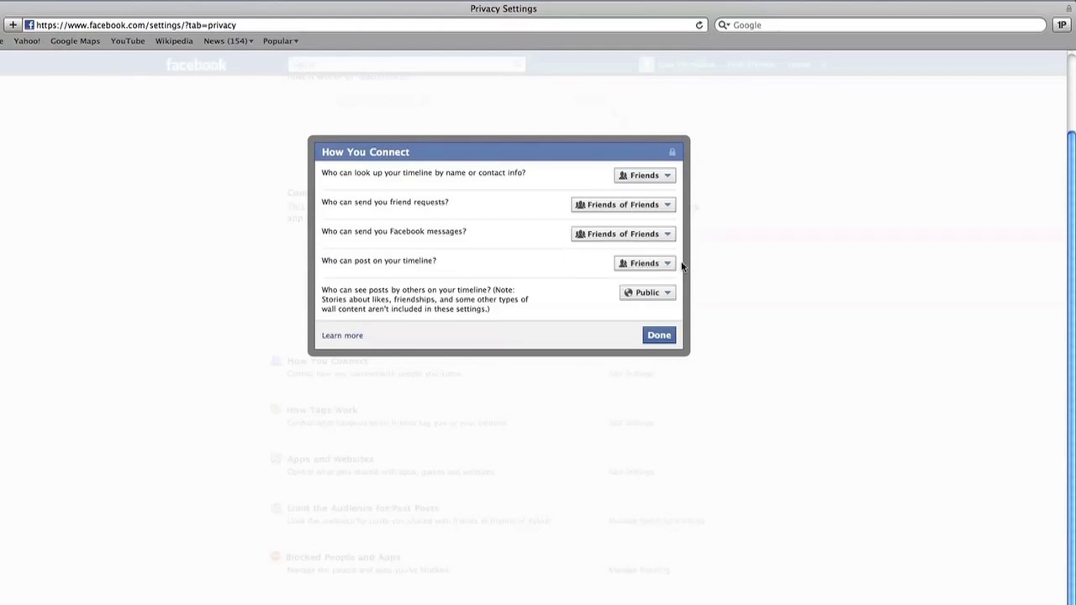
{"action": "left_click", "coordinate": [665, 265]}
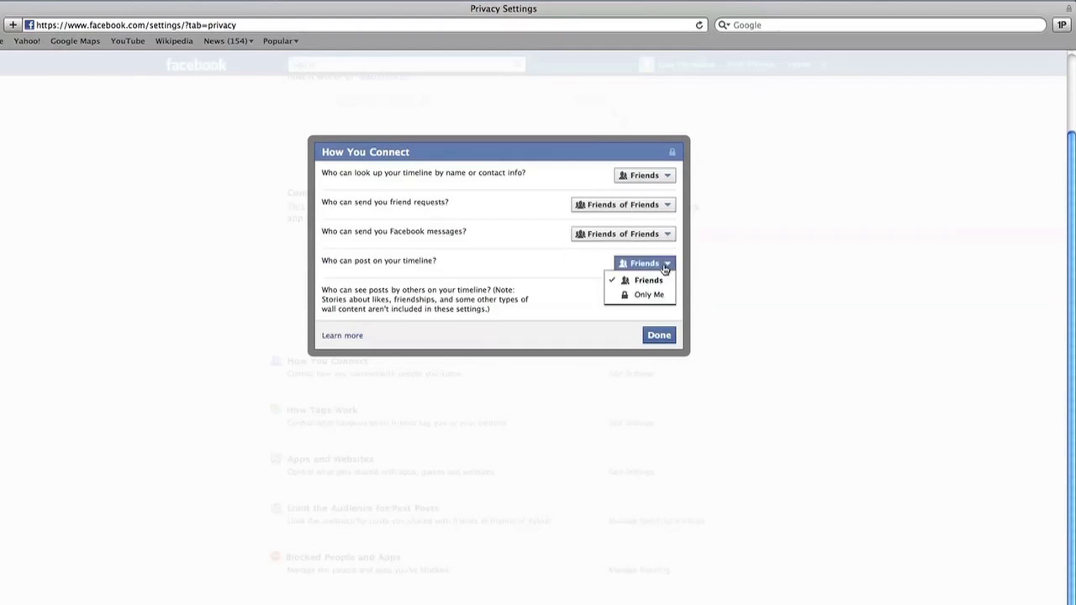
{"action": "left_click", "coordinate": [665, 265]}
{"action": "left_click", "coordinate": [670, 293]}
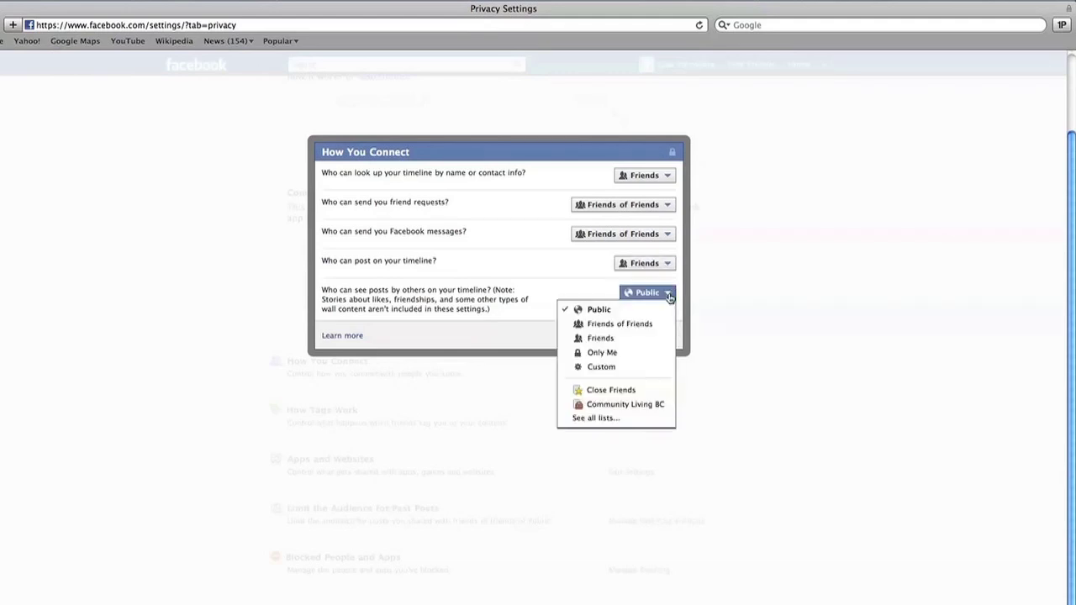
{"action": "left_click", "coordinate": [658, 338]}
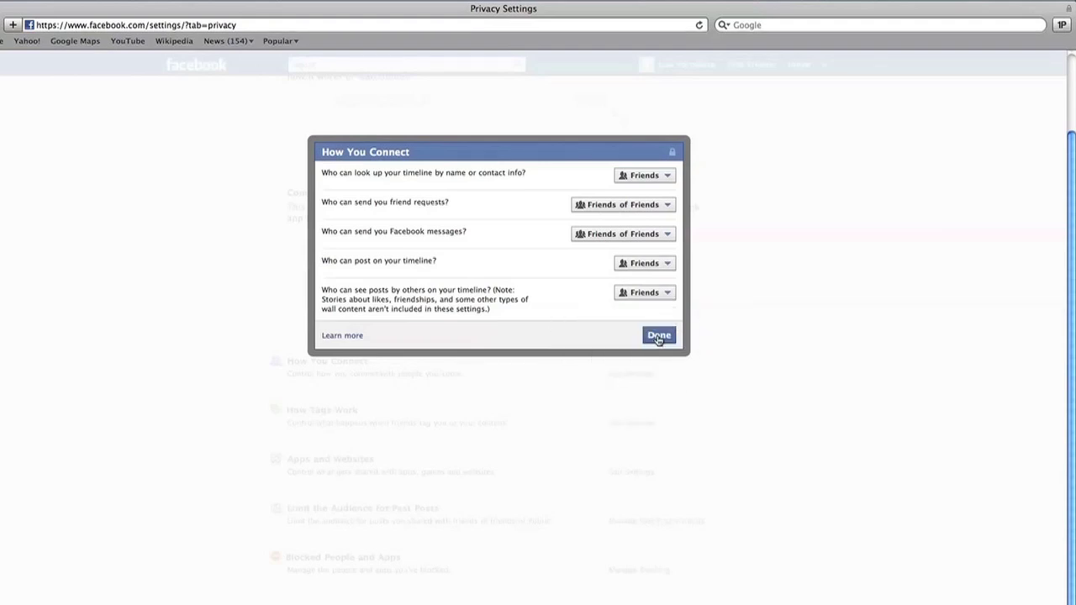
{"action": "left_click", "coordinate": [658, 336]}
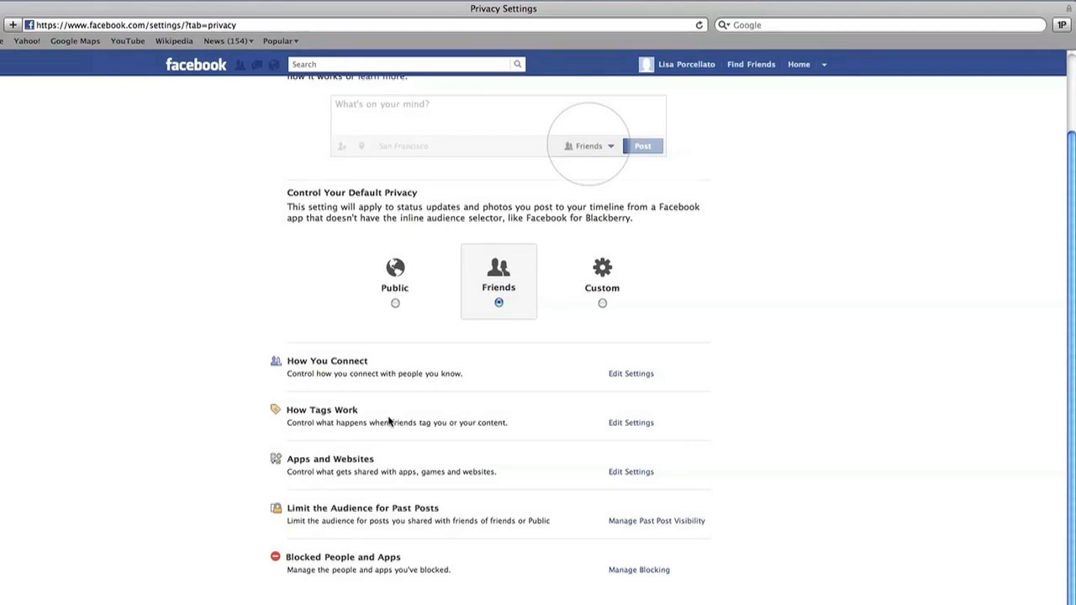
In How Tags Work, keep Timeline Review and Tag Review both Enabled
{"action": "left_click", "coordinate": [632, 423]}
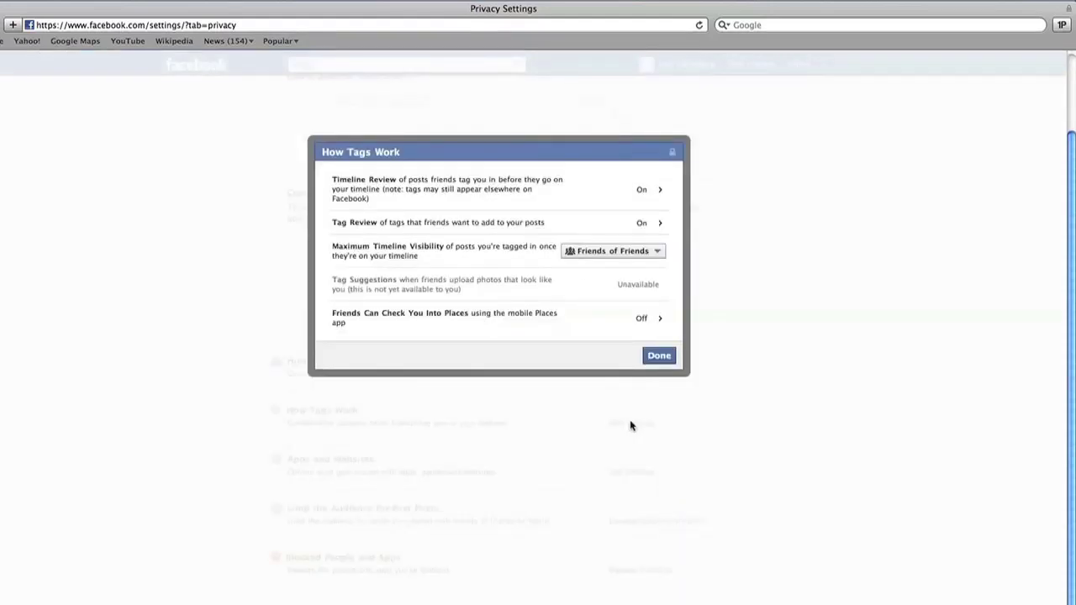
{"action": "left_click", "coordinate": [653, 189]}
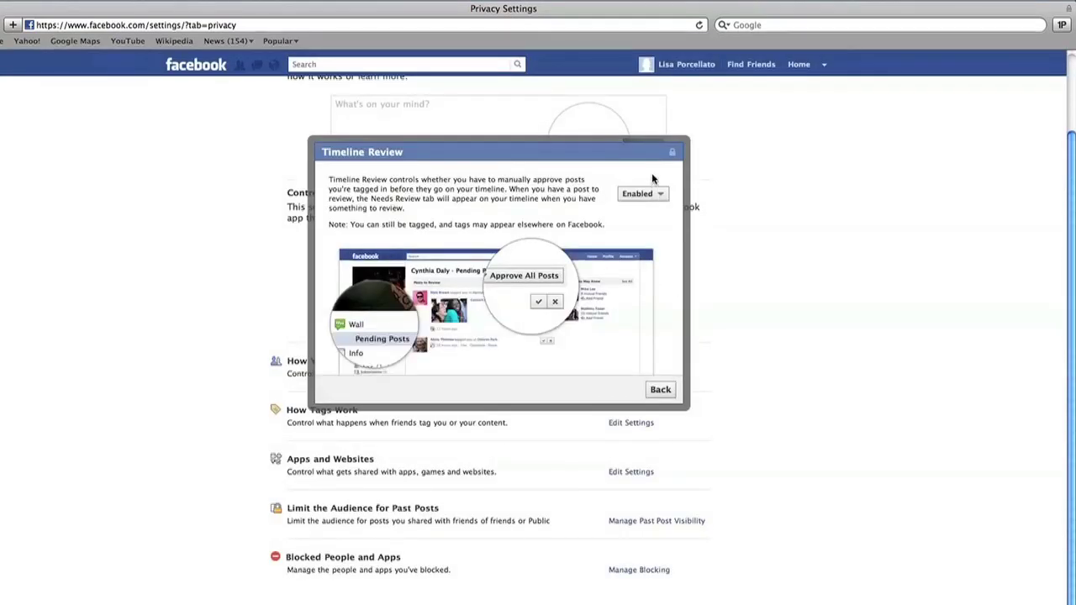
{"action": "left_click", "coordinate": [660, 194]}
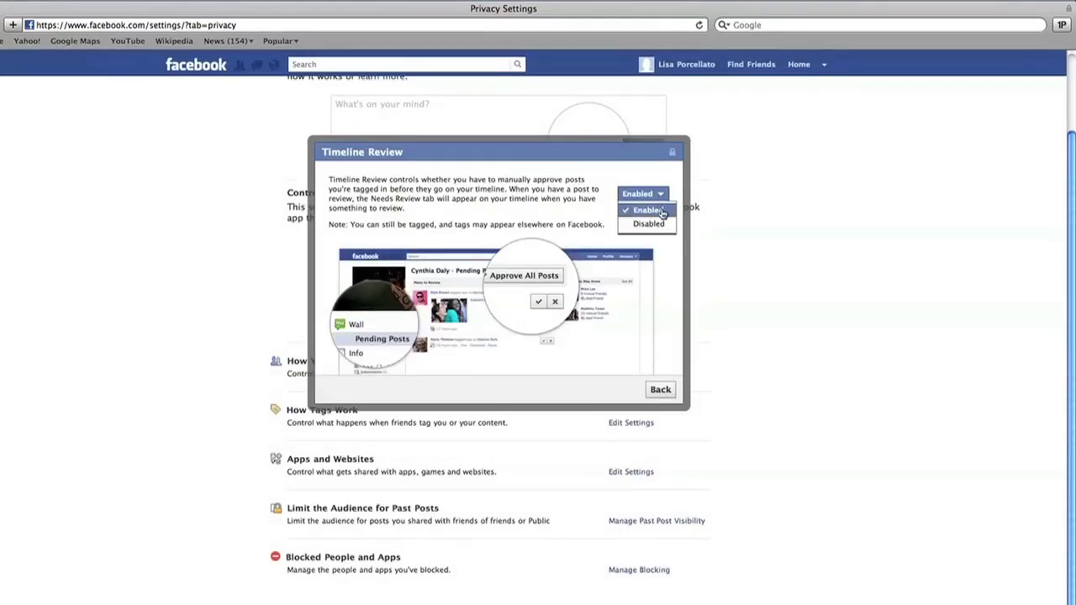
{"action": "left_click", "coordinate": [647, 210]}
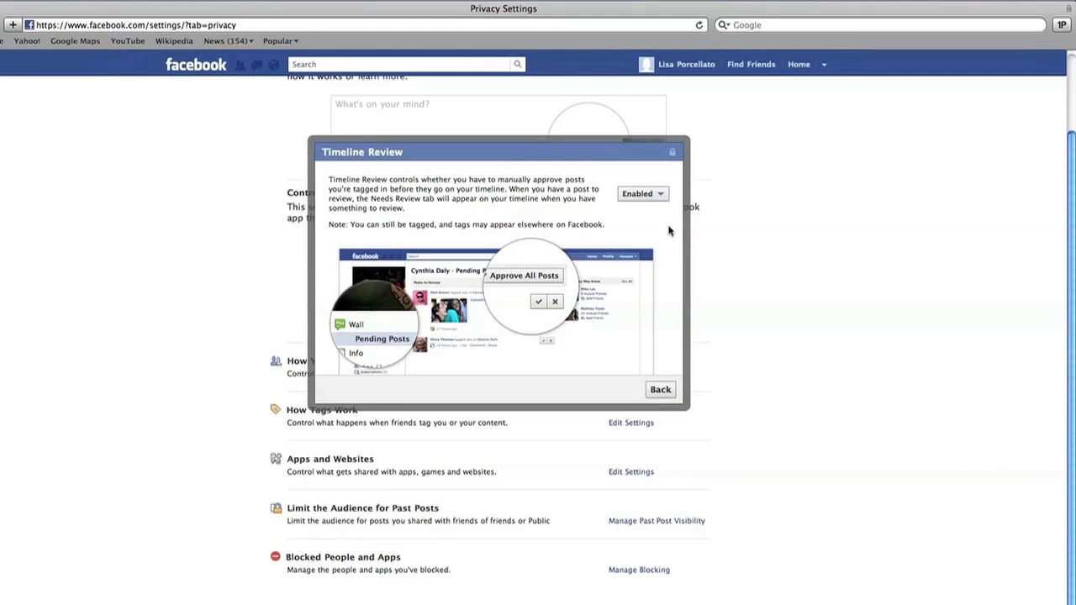
{"action": "left_click", "coordinate": [661, 390]}
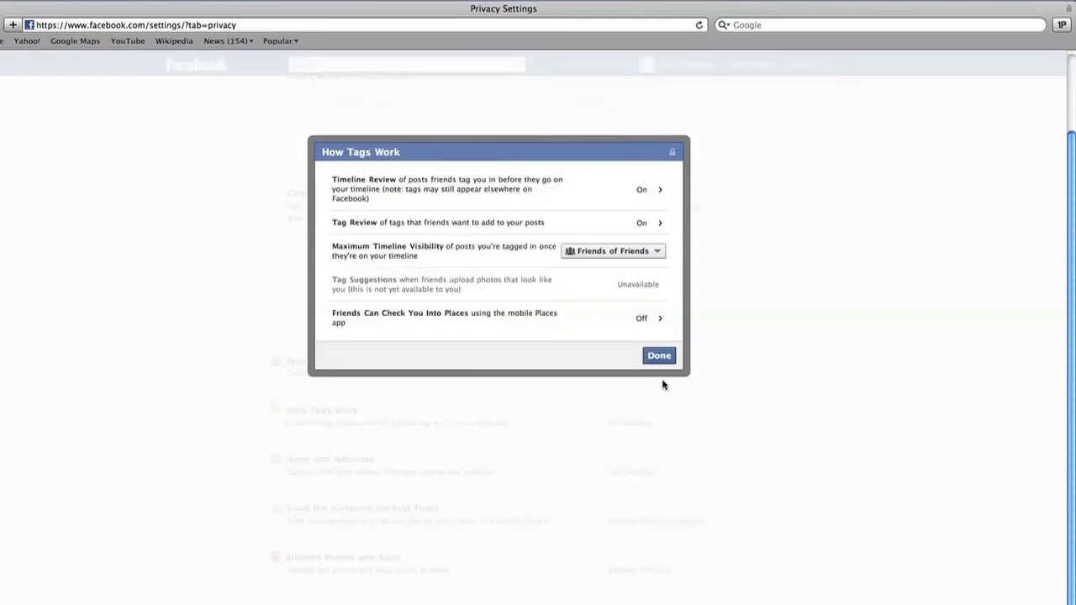
{"action": "left_click", "coordinate": [646, 224]}
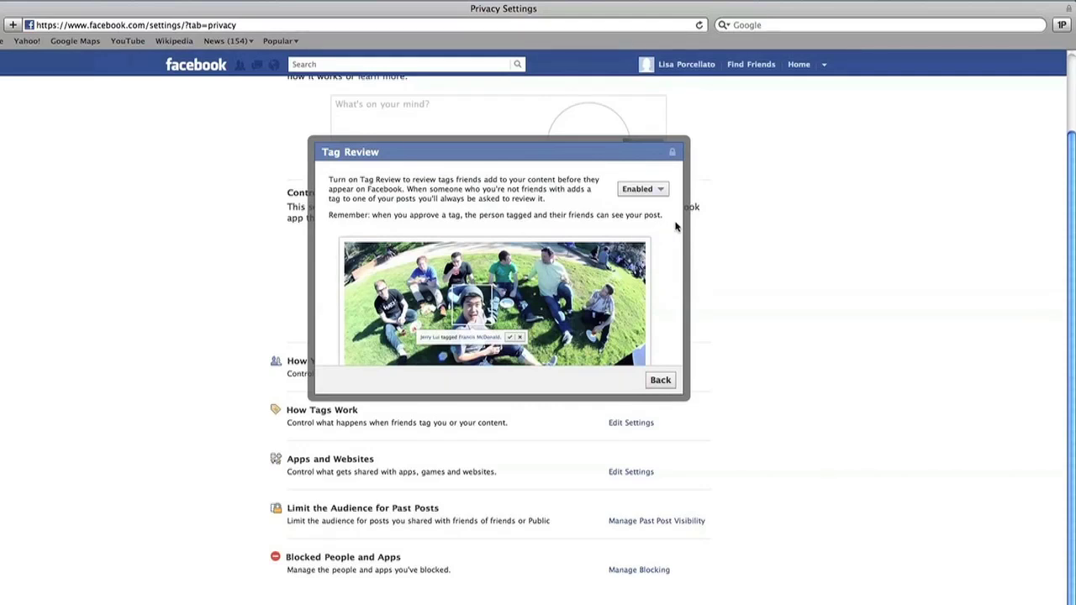
{"action": "left_click", "coordinate": [664, 191]}
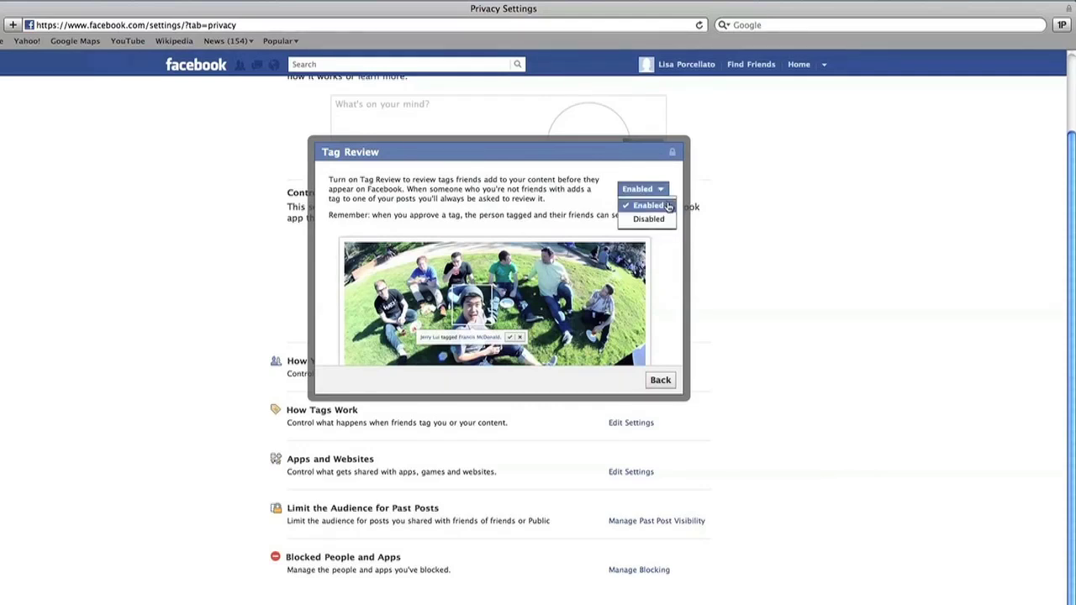
{"action": "left_click", "coordinate": [647, 205]}
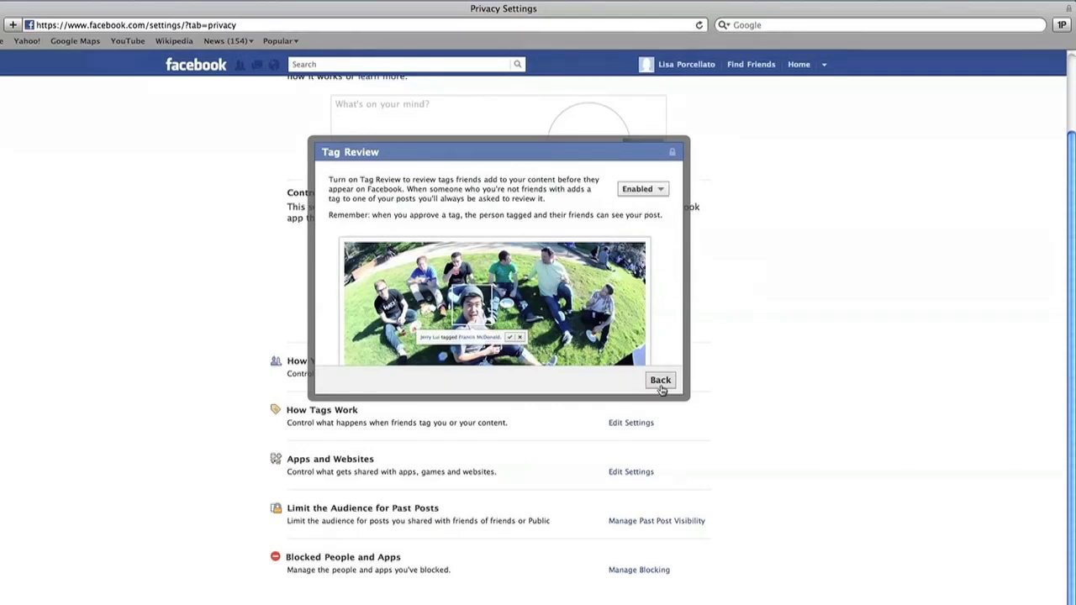
{"action": "left_click", "coordinate": [660, 383]}
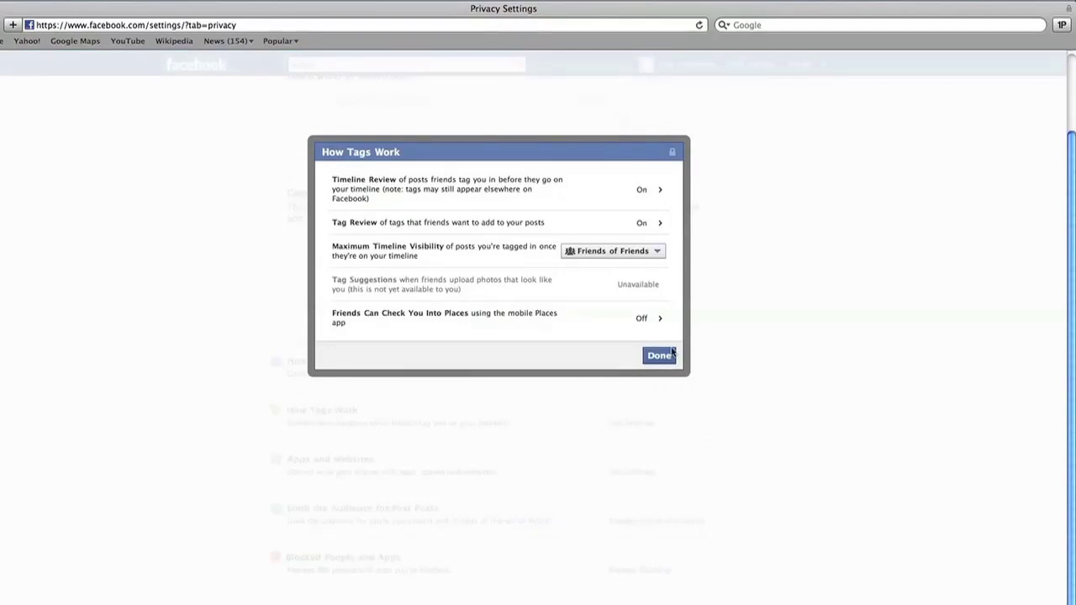
Limit tagged posts' timeline visibility to Friends, keep Places check-ins Disabled, and save
{"action": "left_click", "coordinate": [660, 251]}
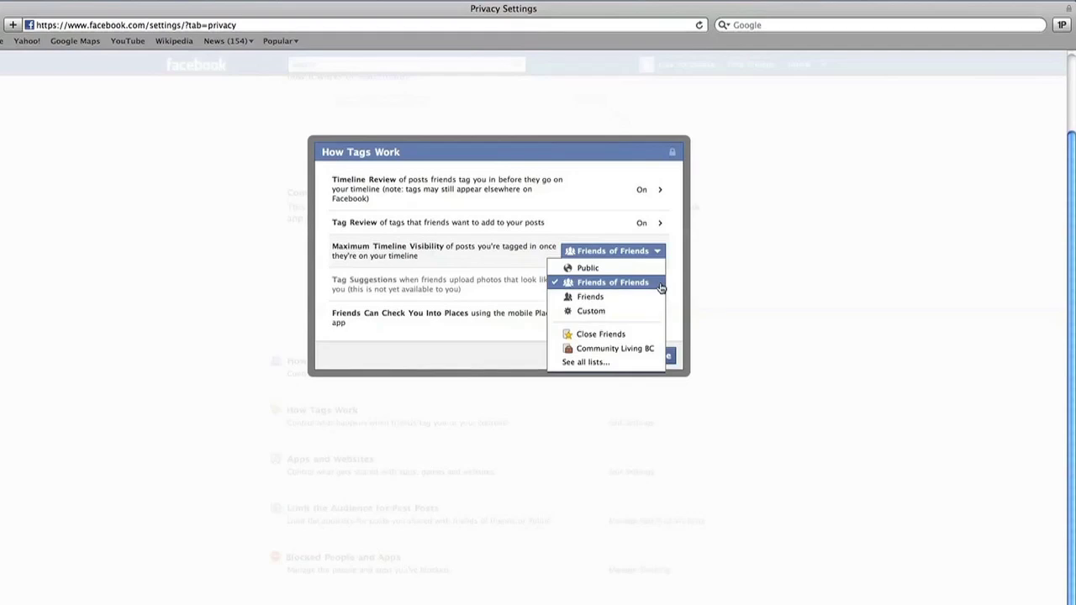
{"action": "left_click", "coordinate": [659, 297]}
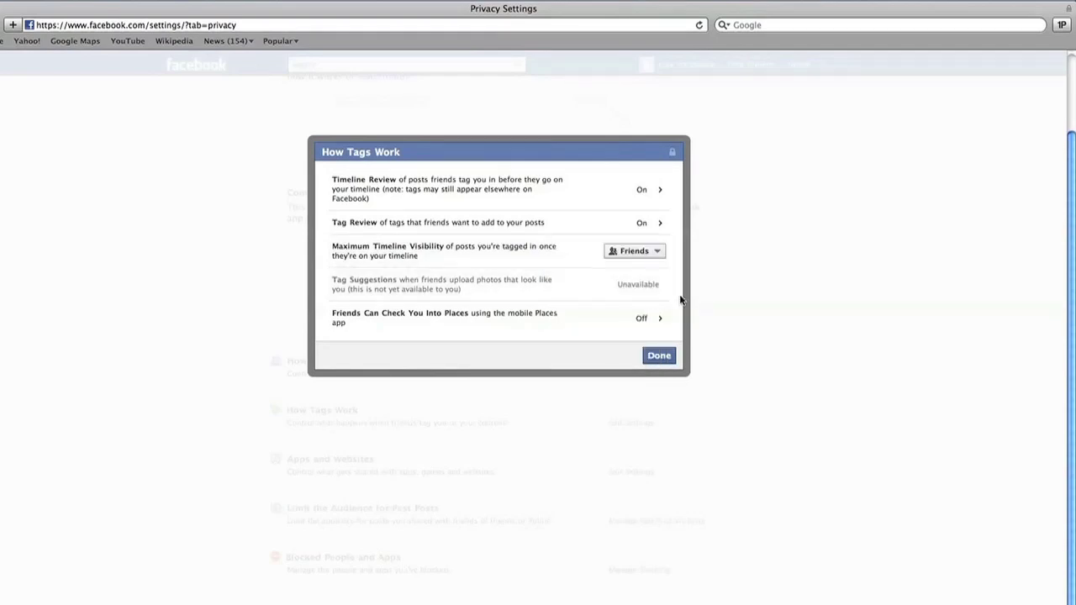
{"action": "left_click", "coordinate": [647, 317]}
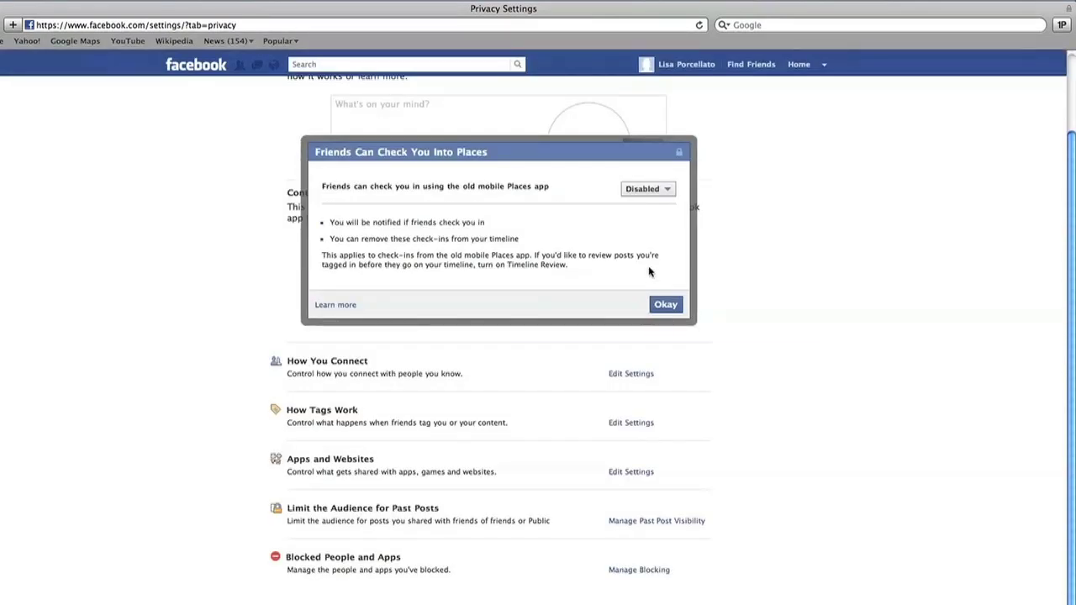
{"action": "left_click", "coordinate": [669, 189]}
{"action": "left_click", "coordinate": [658, 220]}
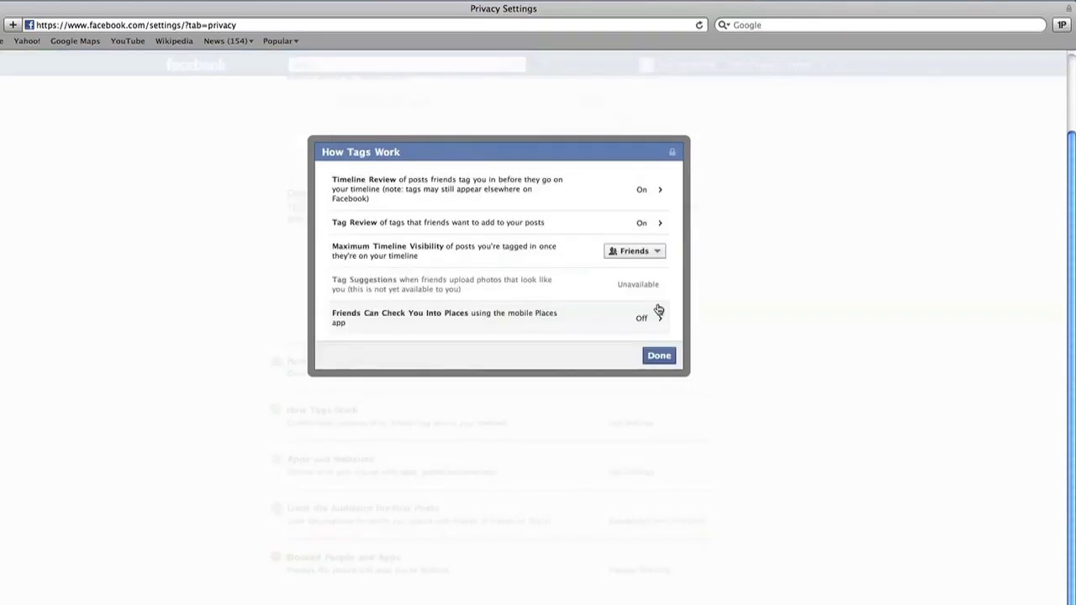
{"action": "left_click", "coordinate": [659, 356]}
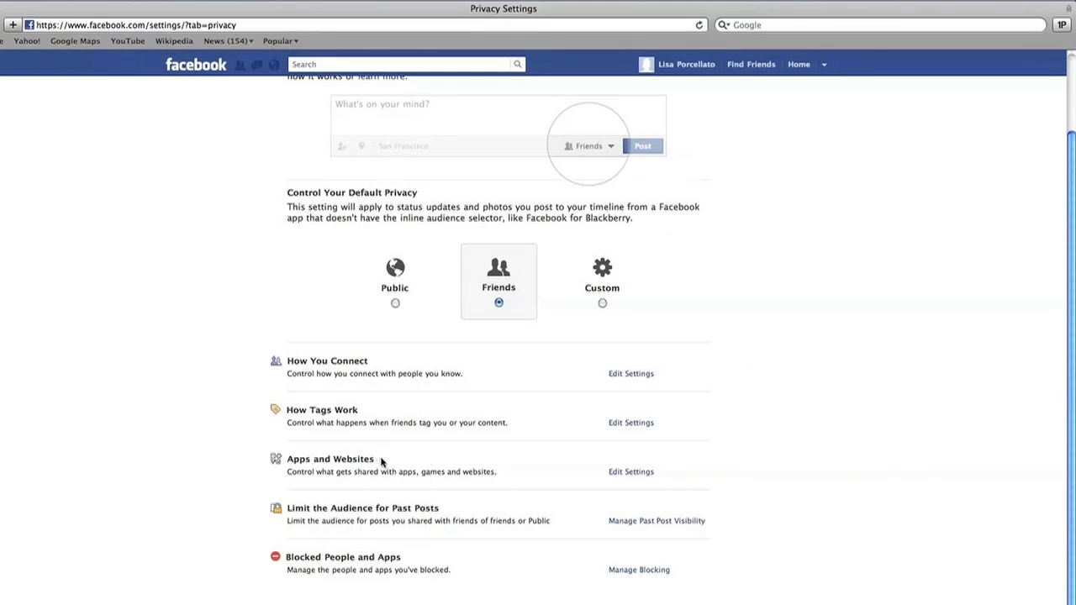
Open the Apps, Games and Websites settings and review the connected apps
{"action": "left_click", "coordinate": [623, 473]}
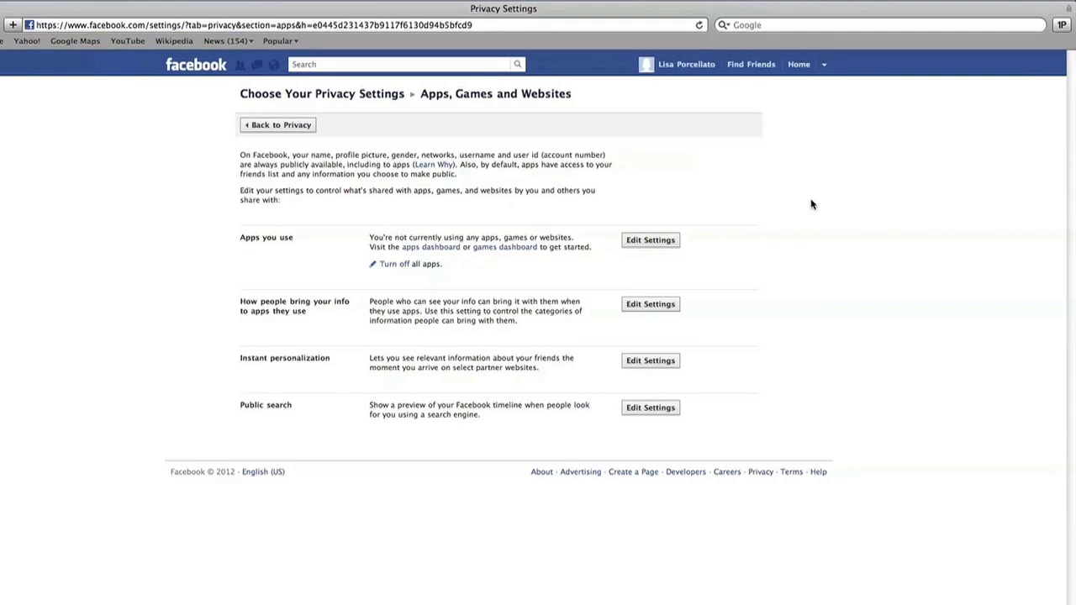
{"action": "left_click", "coordinate": [668, 242]}
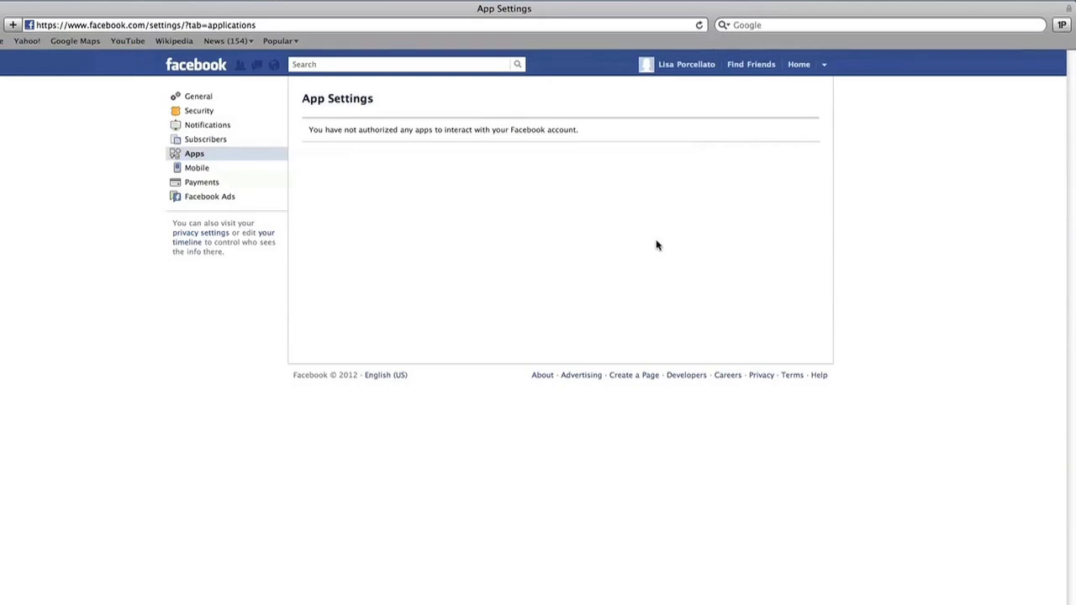
{"action": "key", "text": "super+bracketleft"}
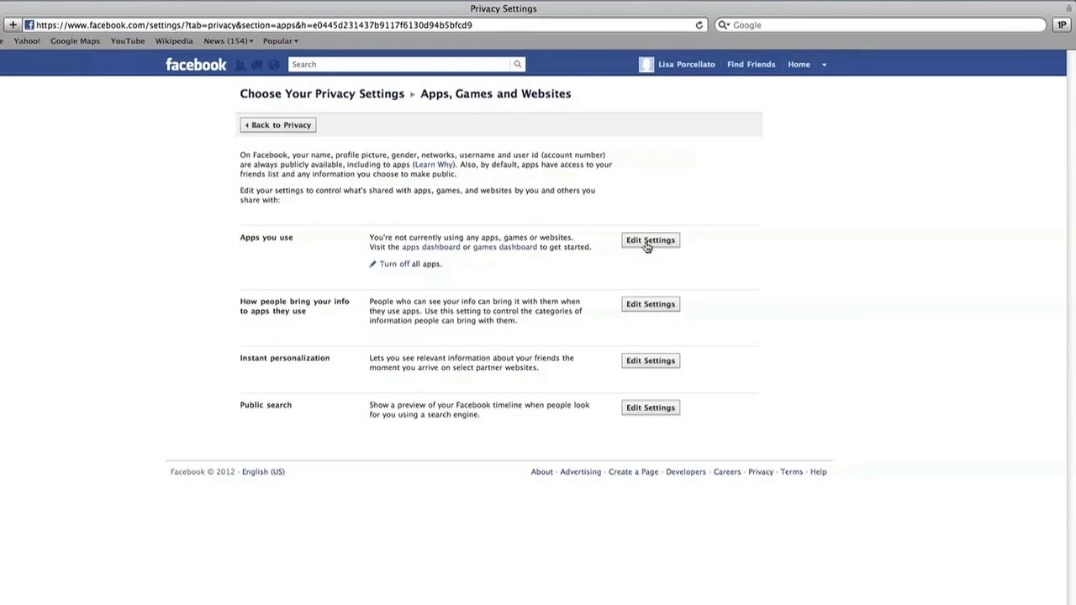
Turn off all apps and websites, then turn the platform back on
{"action": "left_click", "coordinate": [394, 265]}
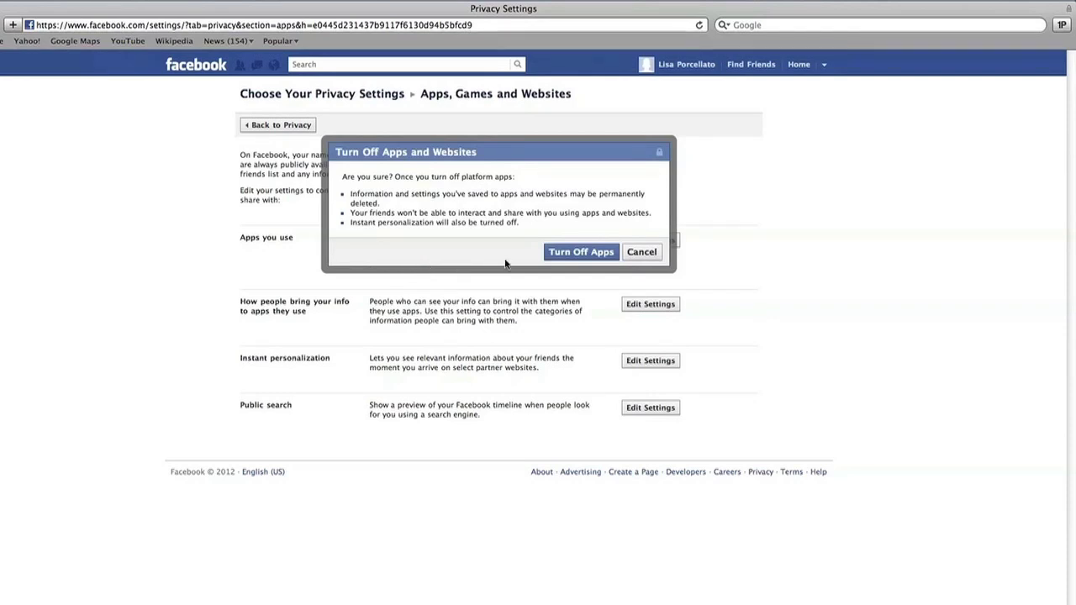
{"action": "left_click", "coordinate": [586, 253]}
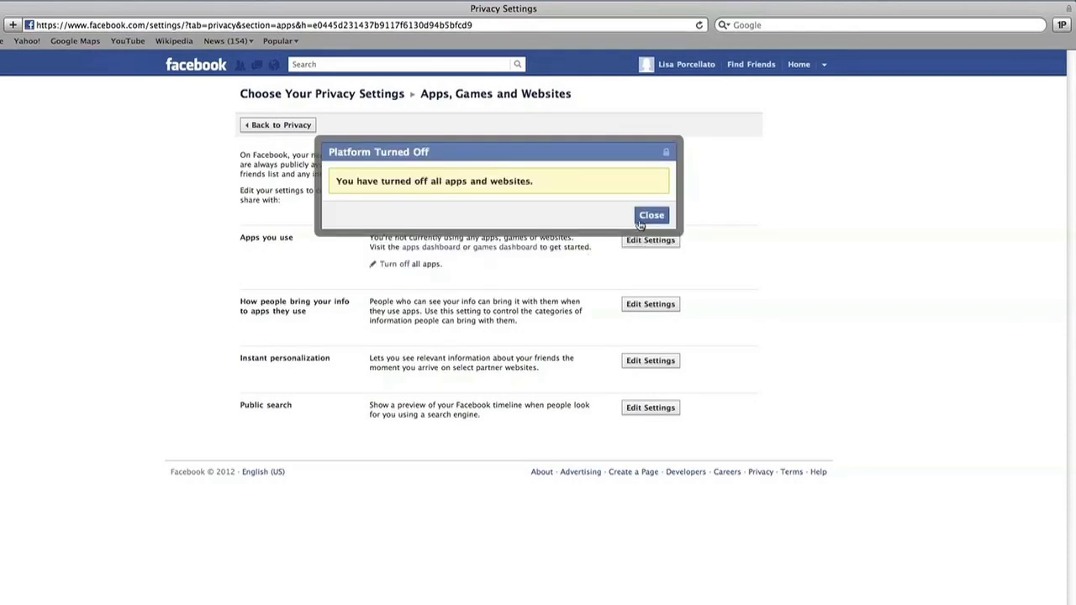
{"action": "left_click", "coordinate": [645, 217]}
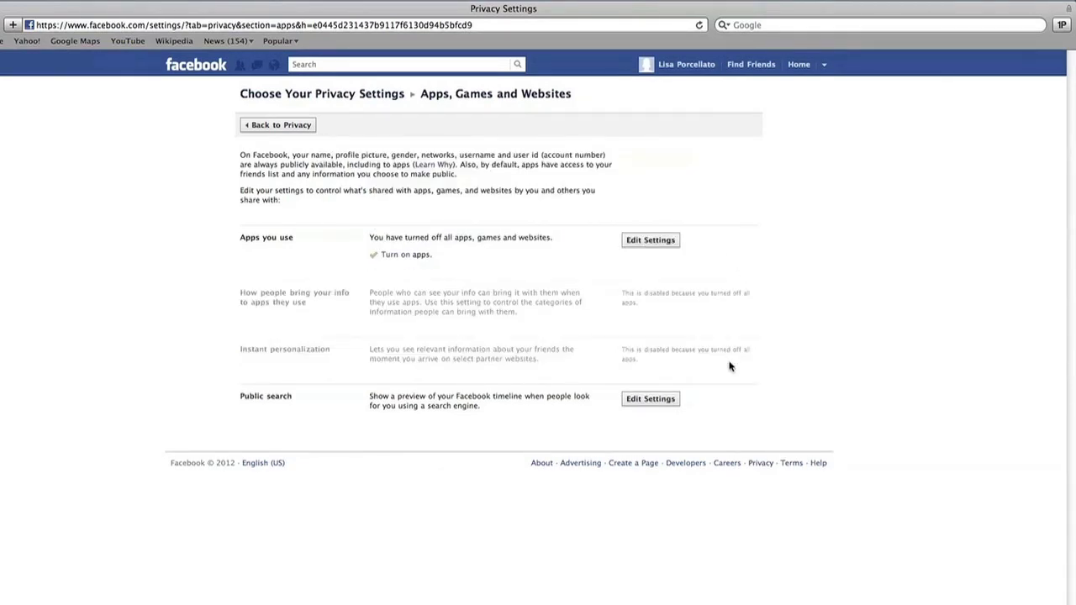
{"action": "left_click", "coordinate": [395, 255]}
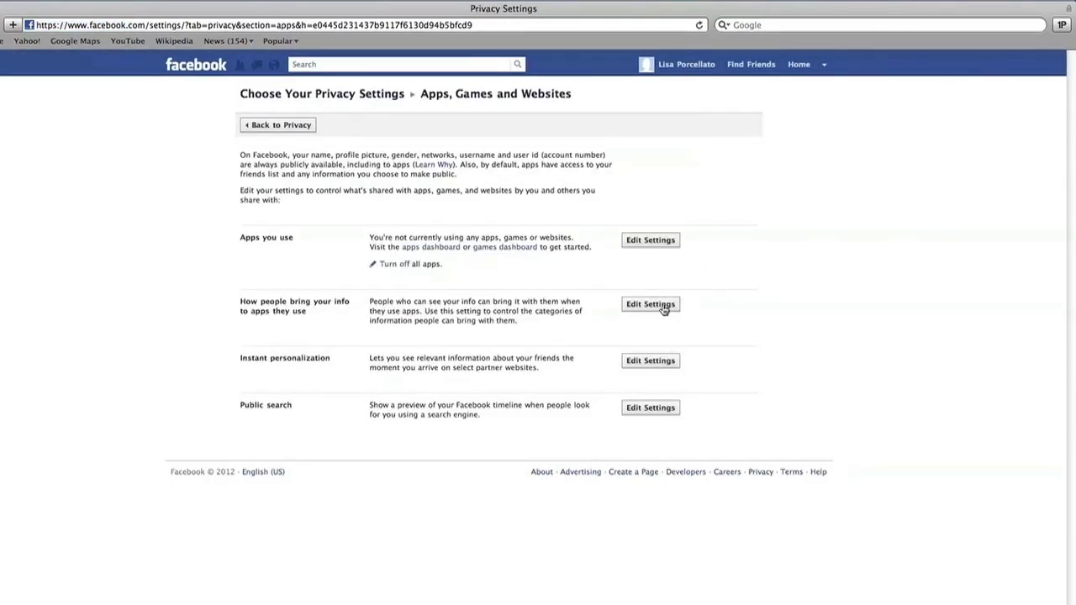
{"action": "left_click", "coordinate": [657, 308]}
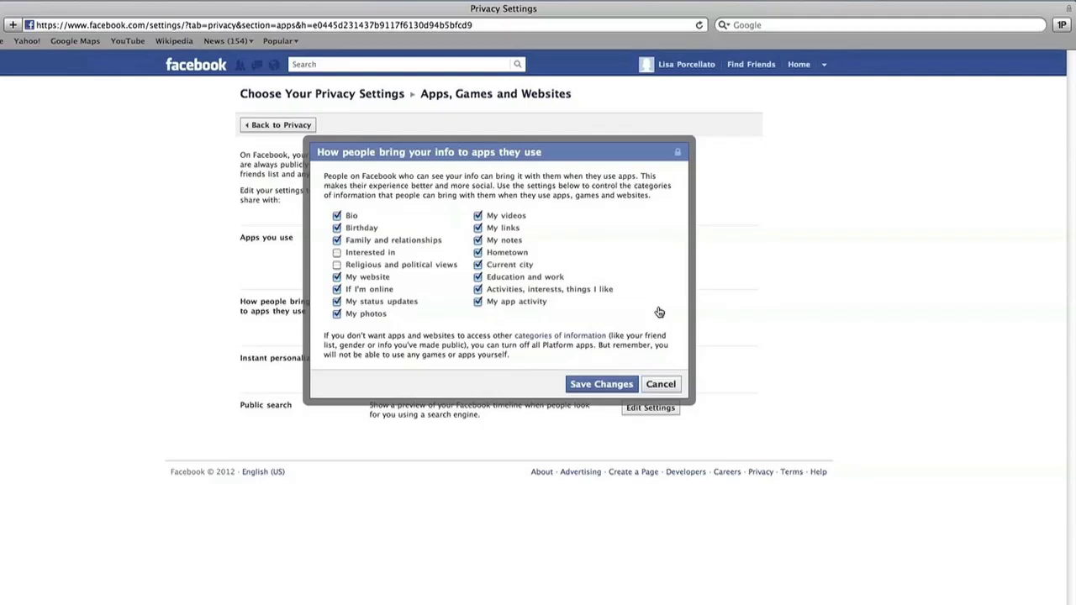
Uncheck Bio, Birthday, Family and relationships, My website, online status, status updates and photos
{"action": "left_click", "coordinate": [337, 216]}
{"action": "left_click", "coordinate": [336, 227]}
{"action": "left_click", "coordinate": [336, 241]}
{"action": "left_click", "coordinate": [336, 277]}
{"action": "left_click", "coordinate": [336, 289]}
{"action": "left_click", "coordinate": [336, 301]}
{"action": "left_click", "coordinate": [336, 313]}
Uncheck videos, links, current city, education and work, activities and interests, app activity, and save
{"action": "left_click", "coordinate": [478, 217]}
{"action": "left_click", "coordinate": [477, 228]}
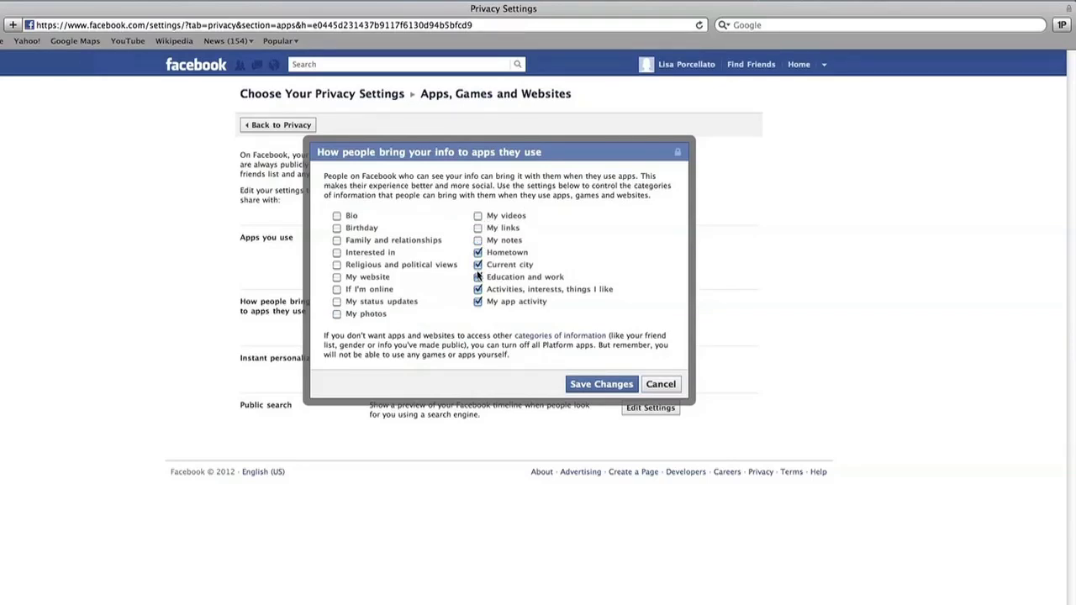
{"action": "left_click", "coordinate": [477, 264]}
{"action": "left_click", "coordinate": [478, 277]}
{"action": "left_click", "coordinate": [477, 289]}
{"action": "left_click", "coordinate": [477, 301]}
{"action": "left_click", "coordinate": [612, 383]}
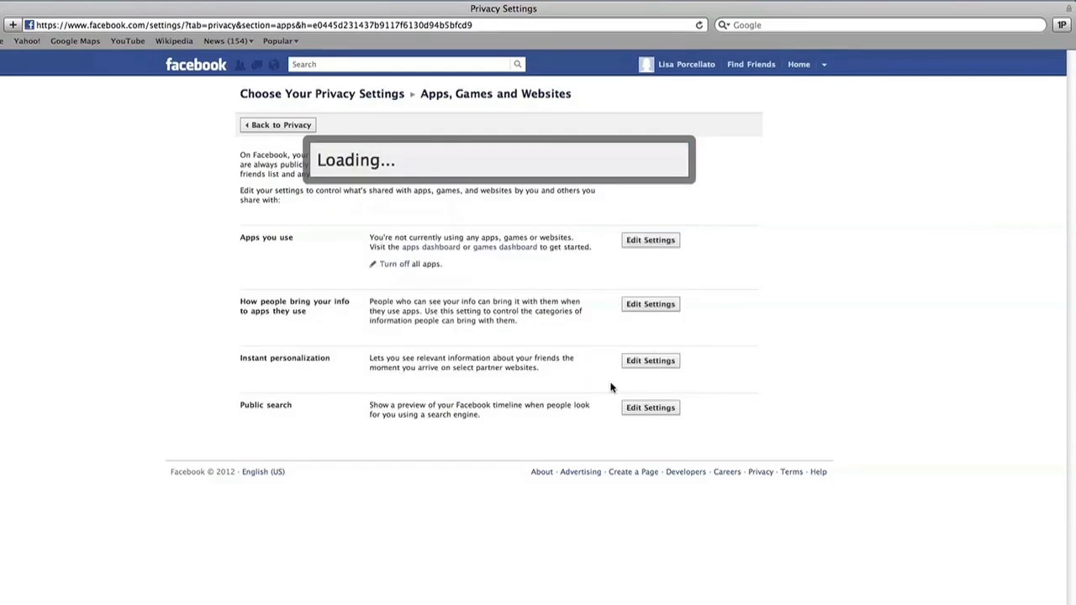
Open the Instant personalization settings and watch part of its intro video
{"action": "left_click", "coordinate": [656, 367]}
{"action": "left_click", "coordinate": [658, 368]}
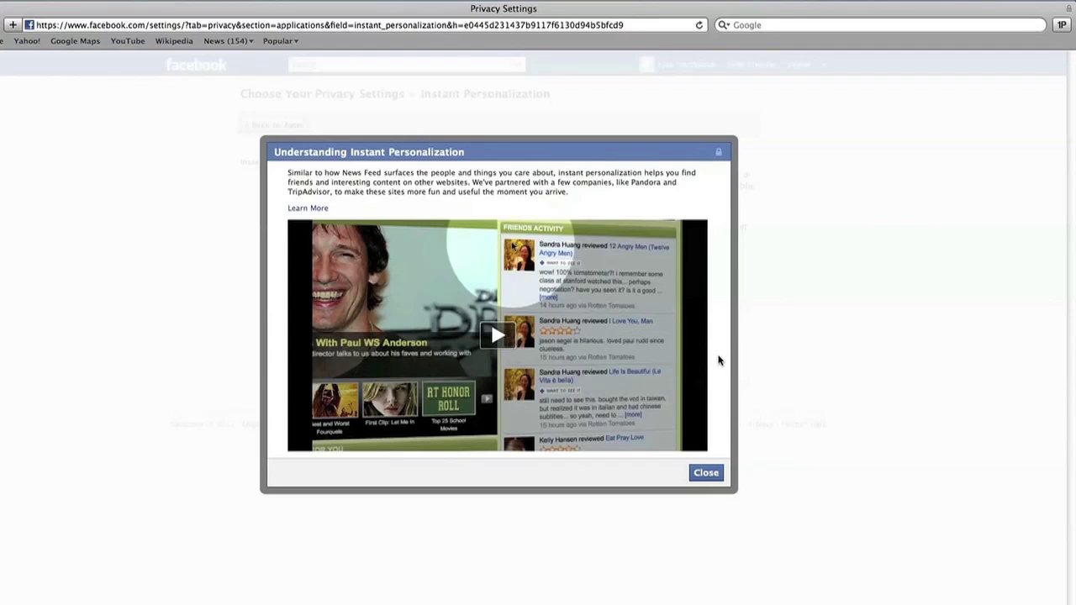
{"action": "left_click", "coordinate": [497, 337]}
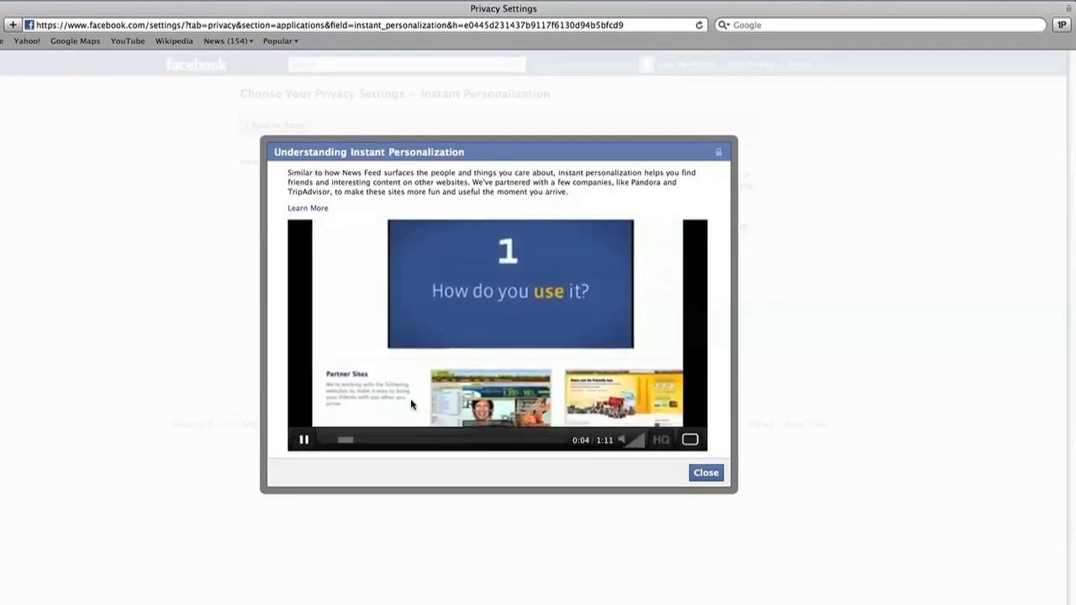
{"action": "left_click", "coordinate": [306, 441]}
{"action": "left_click", "coordinate": [706, 473]}
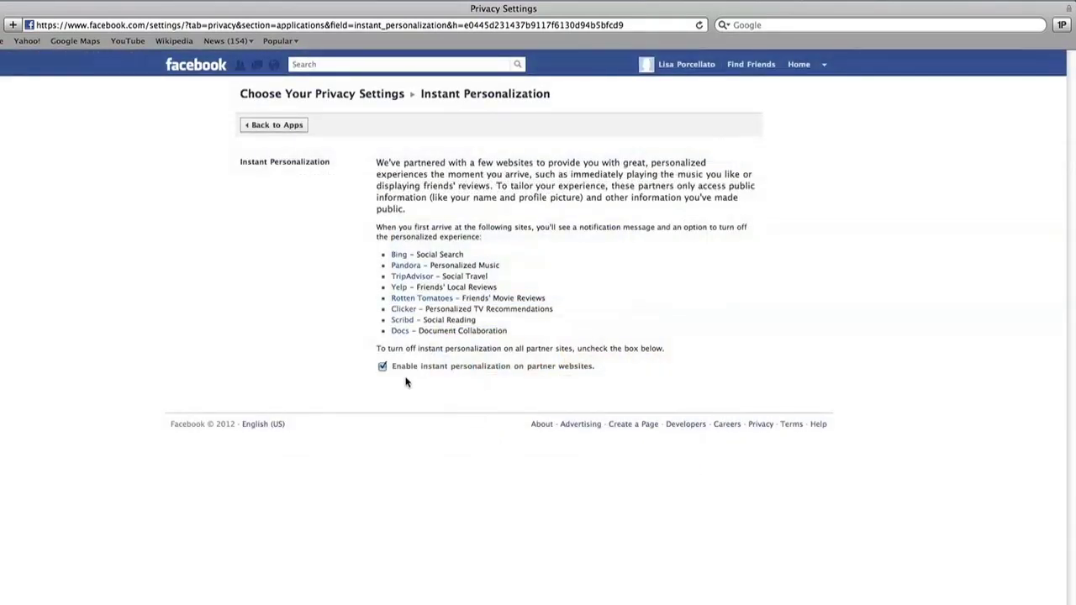
Disable instant personalization on partner sites, then return to Apps settings and open Public Search
{"action": "left_click", "coordinate": [382, 368]}
{"action": "left_click", "coordinate": [591, 264]}
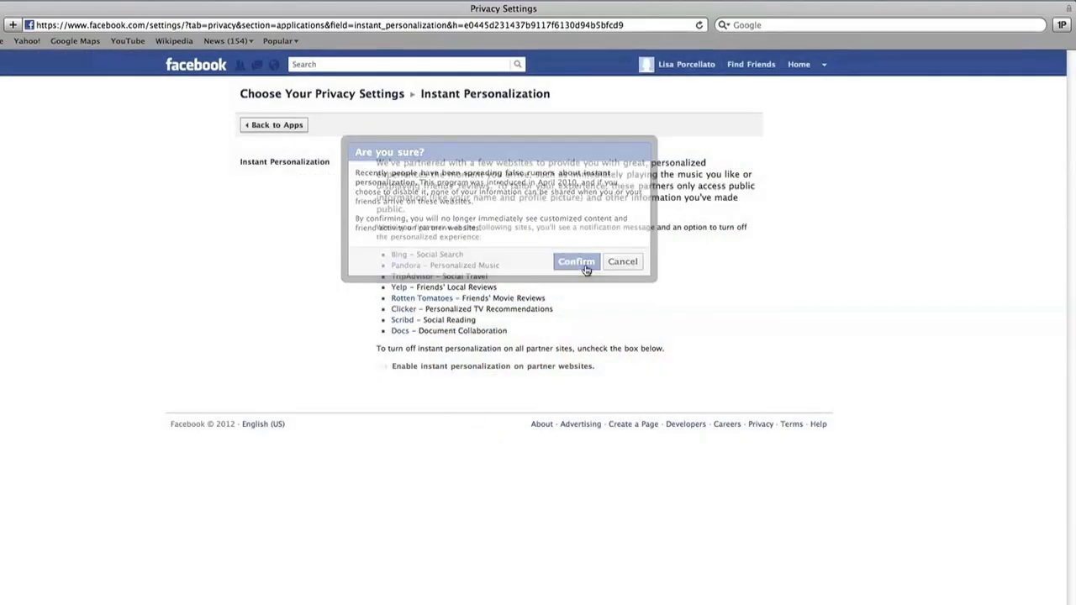
{"action": "left_click", "coordinate": [256, 126]}
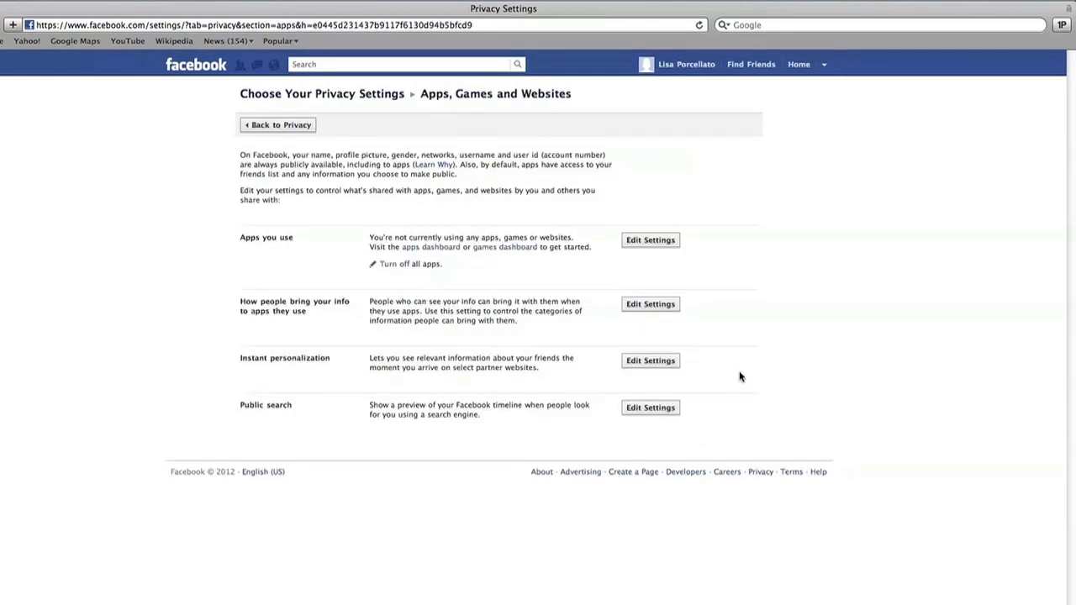
{"action": "left_click", "coordinate": [645, 416]}
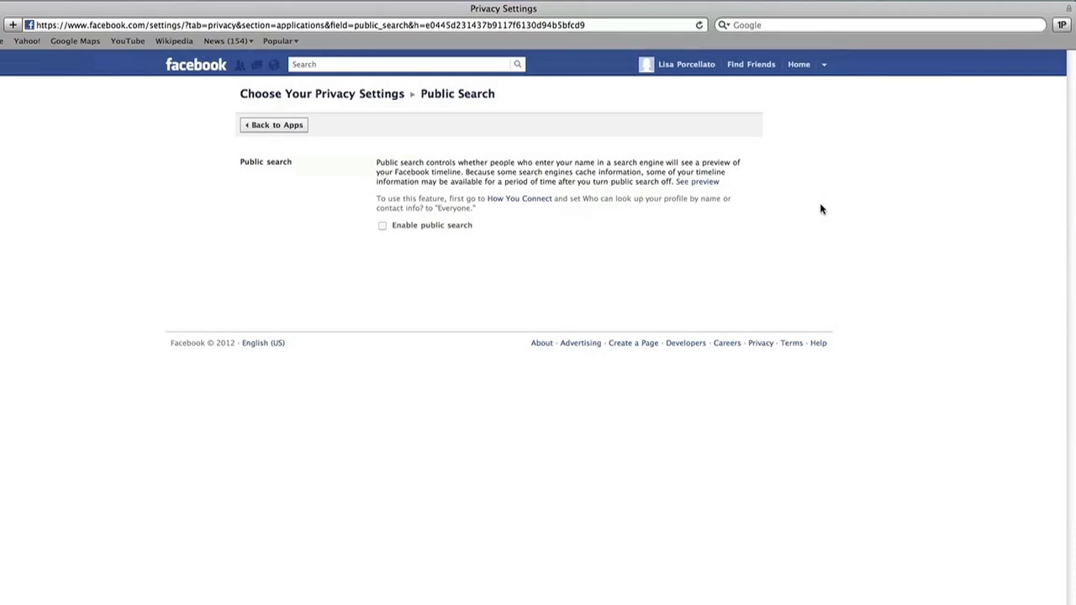
{"action": "left_click", "coordinate": [297, 126]}
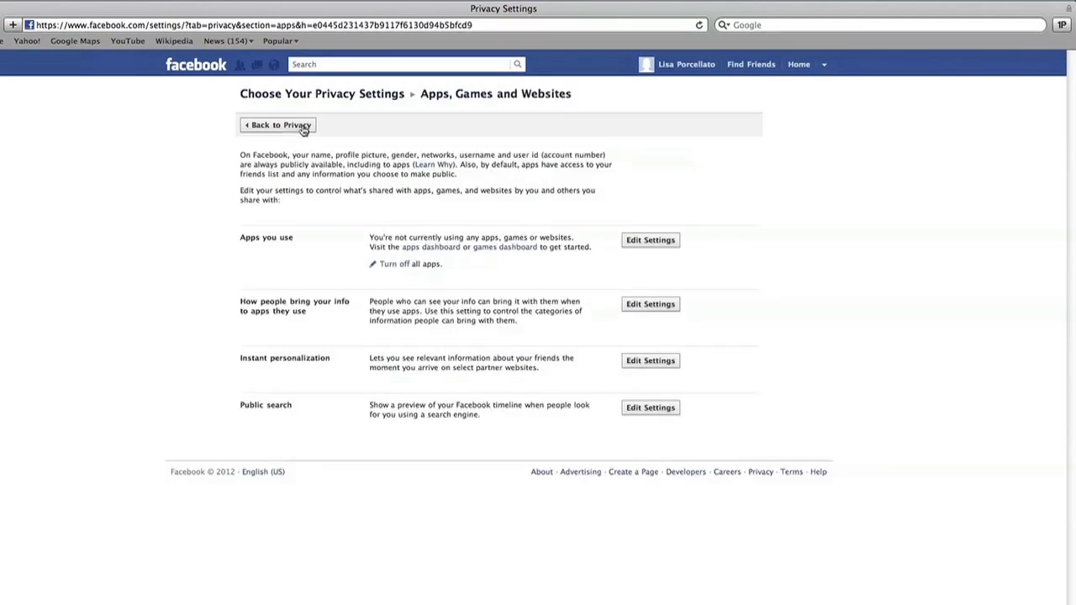
Limit old timeline posts to Friends only via Manage Past Post Visibility, then open Manage Blocking
{"action": "left_click", "coordinate": [303, 128]}
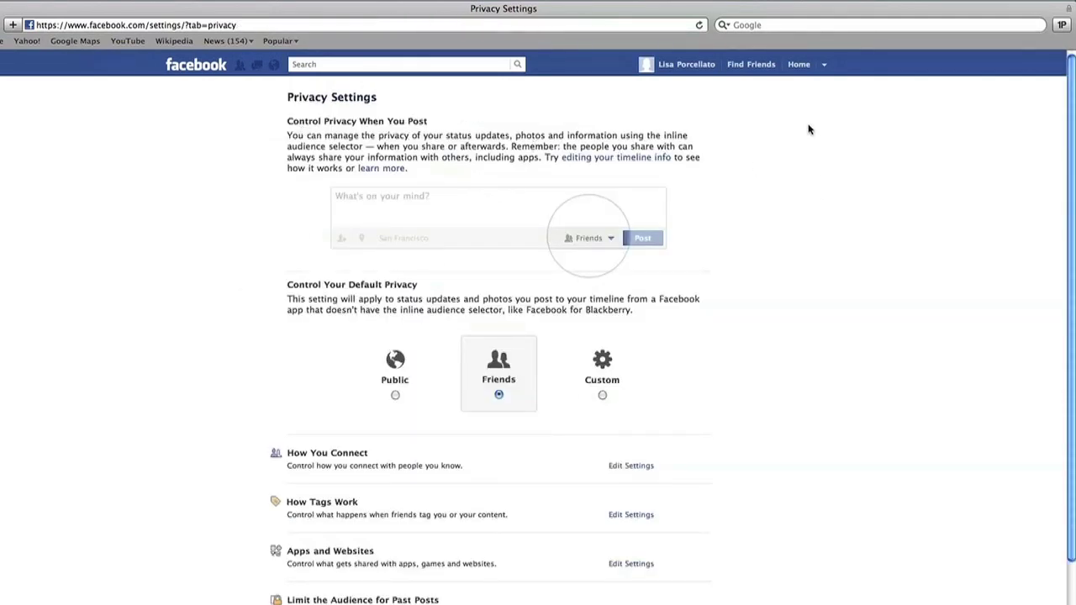
{"action": "scroll", "coordinate": [808, 128], "scroll_direction": "down", "scroll_amount": 3}
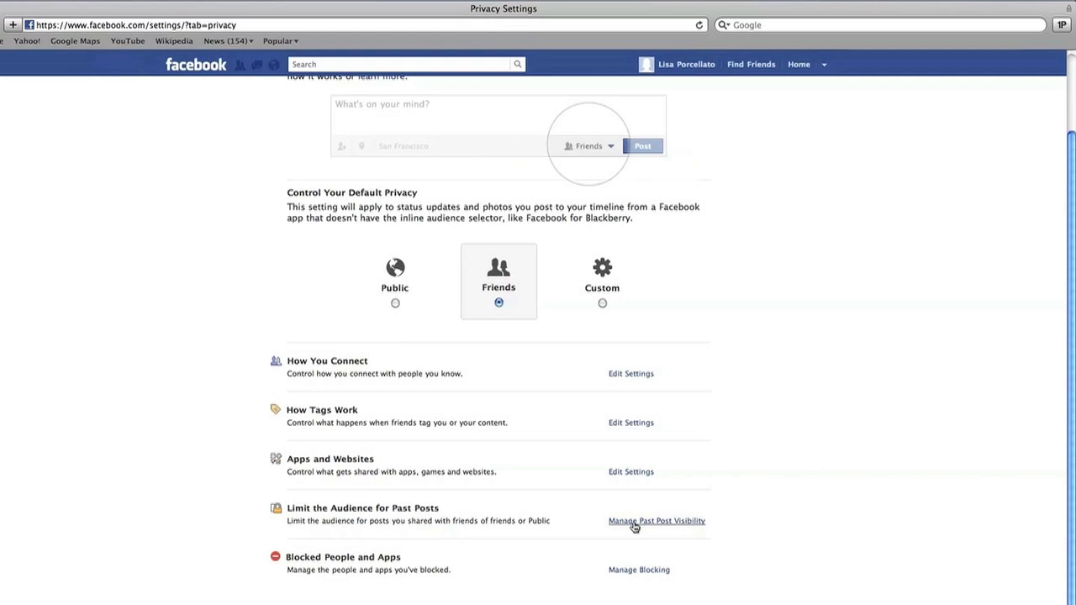
{"action": "left_click", "coordinate": [635, 522]}
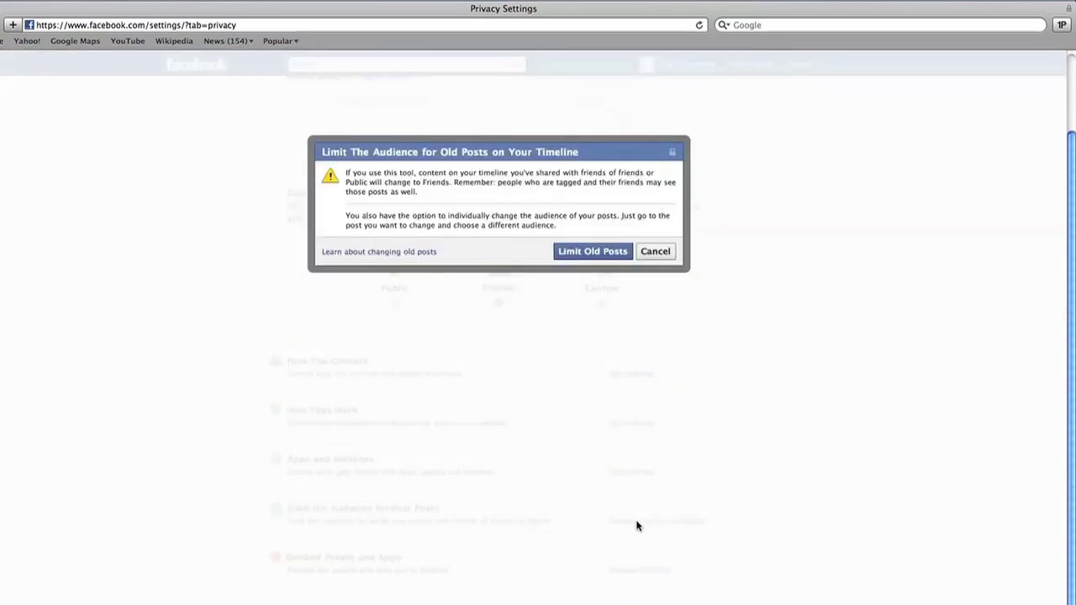
{"action": "left_click", "coordinate": [596, 253]}
{"action": "left_click", "coordinate": [625, 236]}
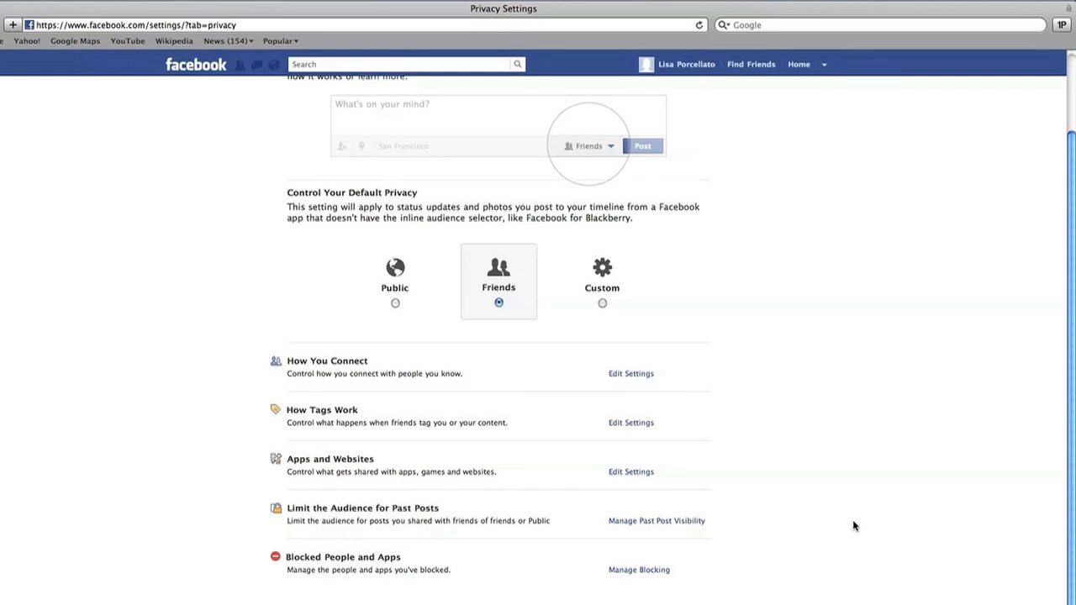
{"action": "left_click", "coordinate": [639, 571]}
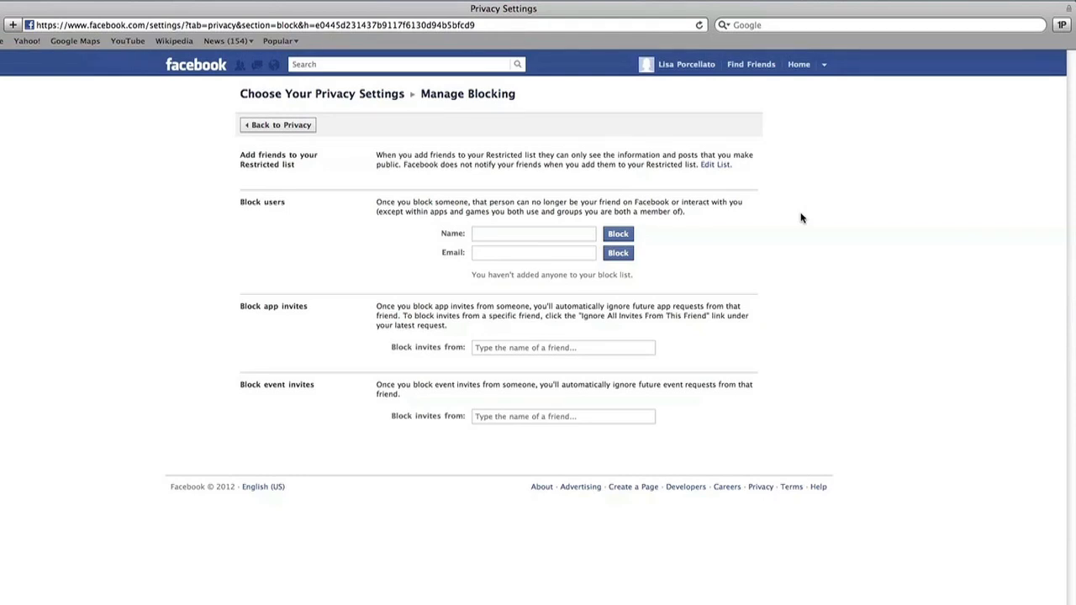
{"action": "left_click", "coordinate": [557, 238]}
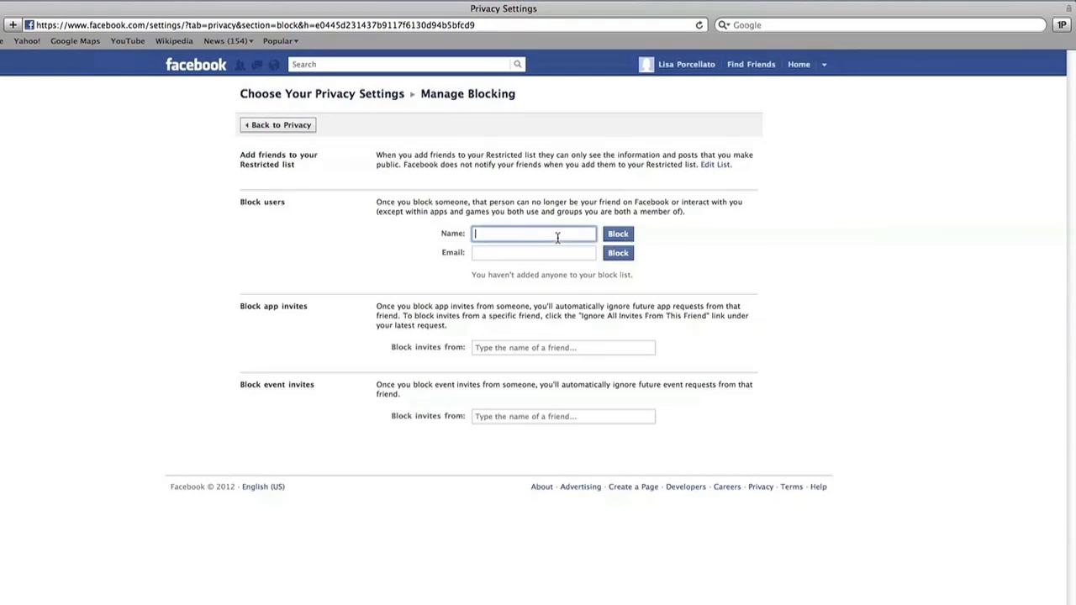
{"action": "left_click", "coordinate": [553, 253]}
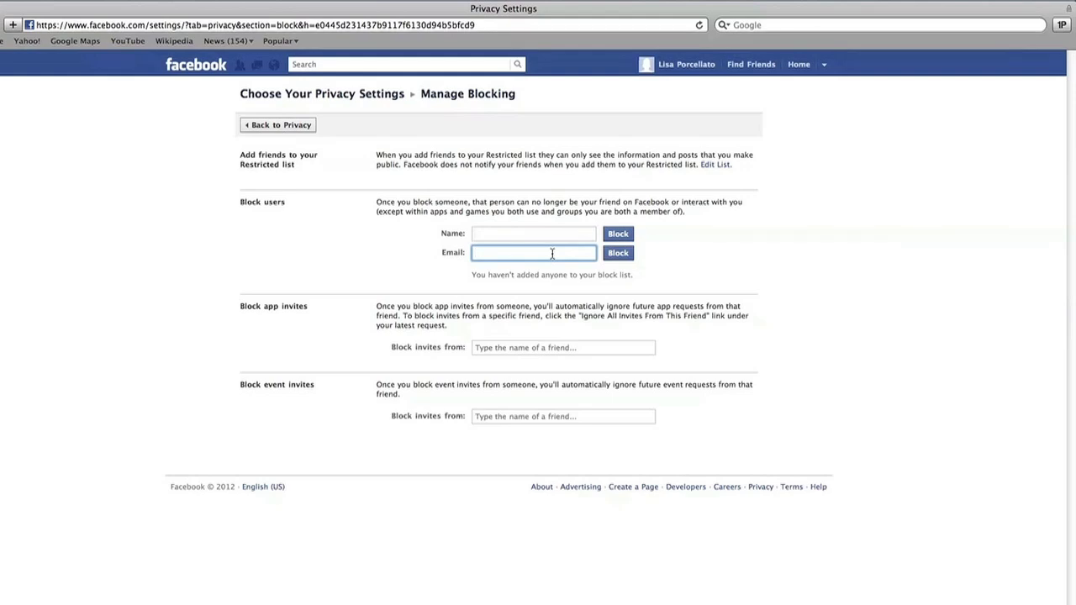
{"action": "left_click", "coordinate": [809, 261]}
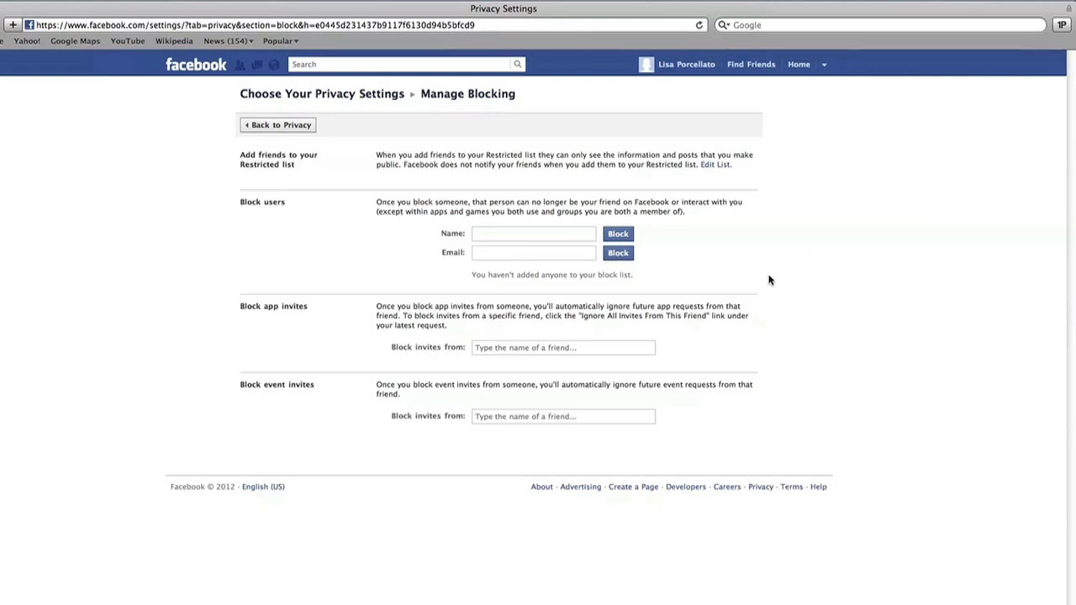
{"action": "left_click", "coordinate": [591, 346]}
{"action": "left_click", "coordinate": [810, 328]}
{"action": "left_click", "coordinate": [570, 418]}
{"action": "left_click", "coordinate": [852, 317]}
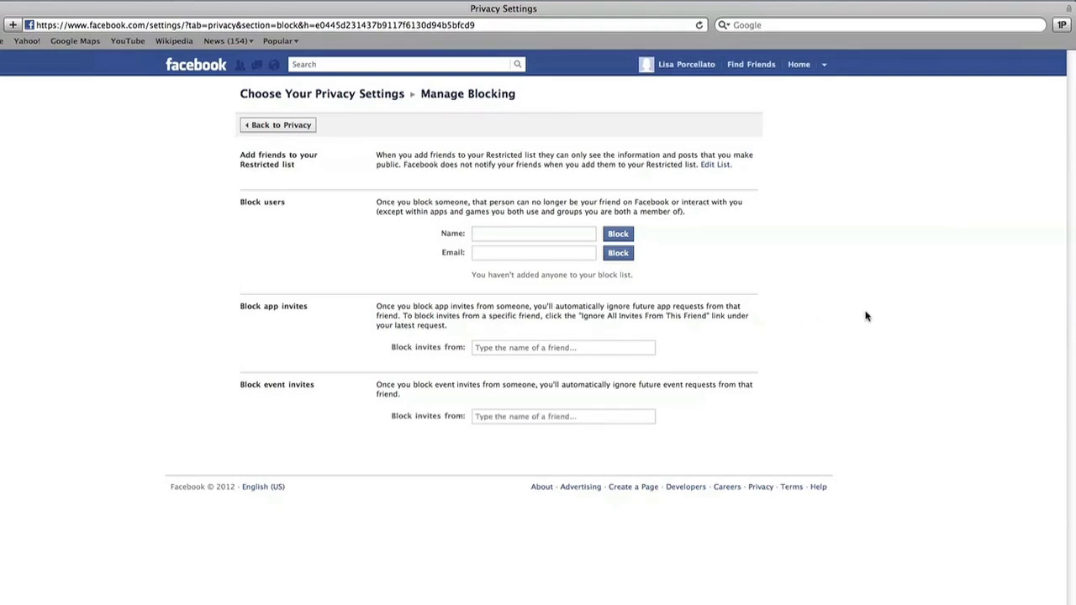
{"action": "left_click", "coordinate": [295, 127]}
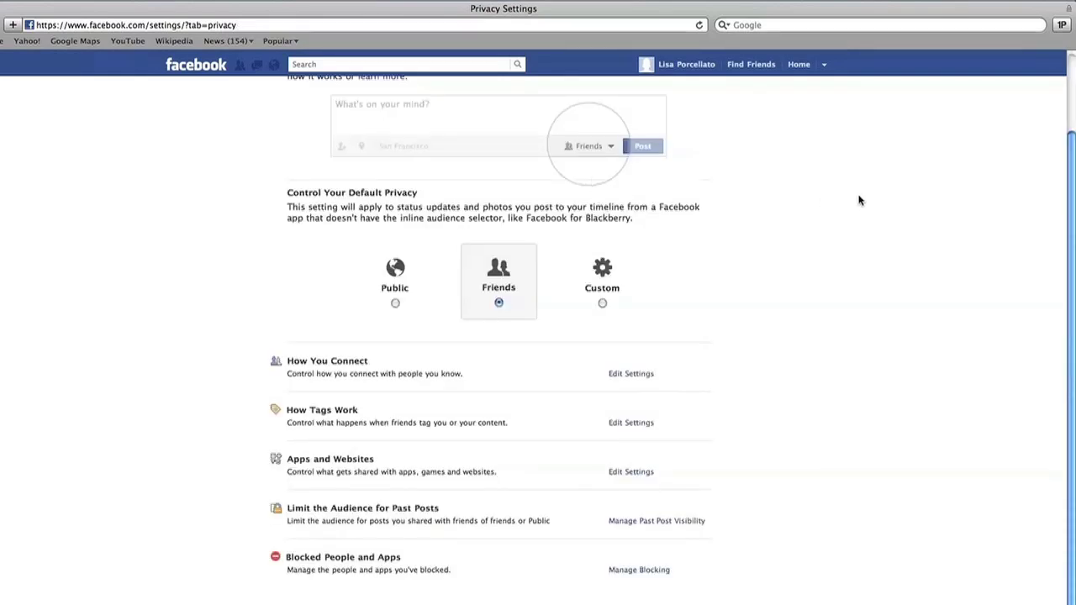
Go back to the News Feed and open the icanbesafeonline.com page from a post
{"action": "scroll", "coordinate": [860, 200], "scroll_direction": "up", "scroll_amount": 3}
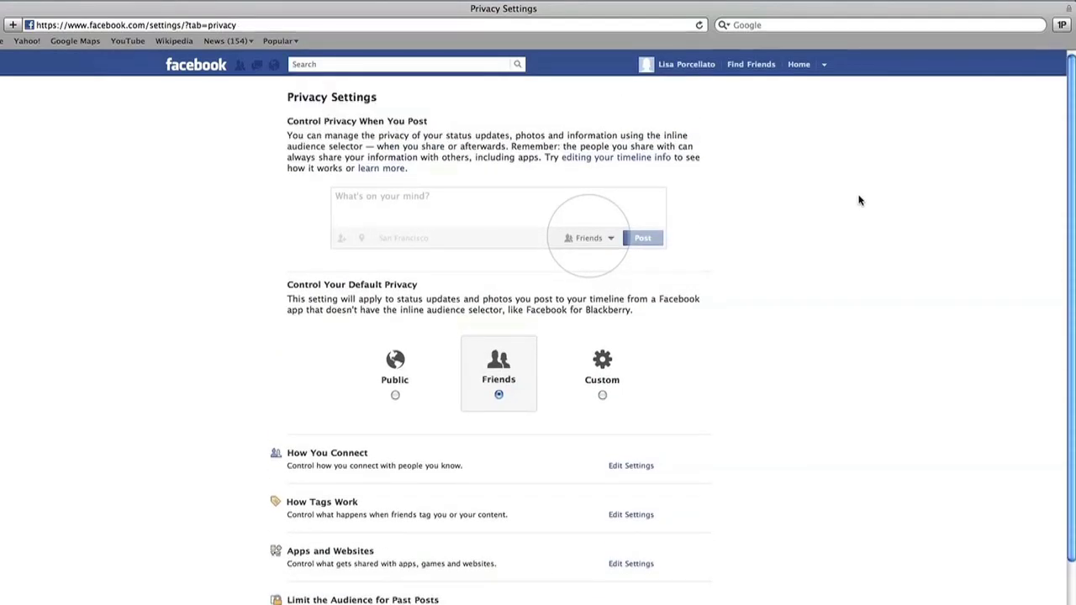
{"action": "left_click", "coordinate": [202, 67]}
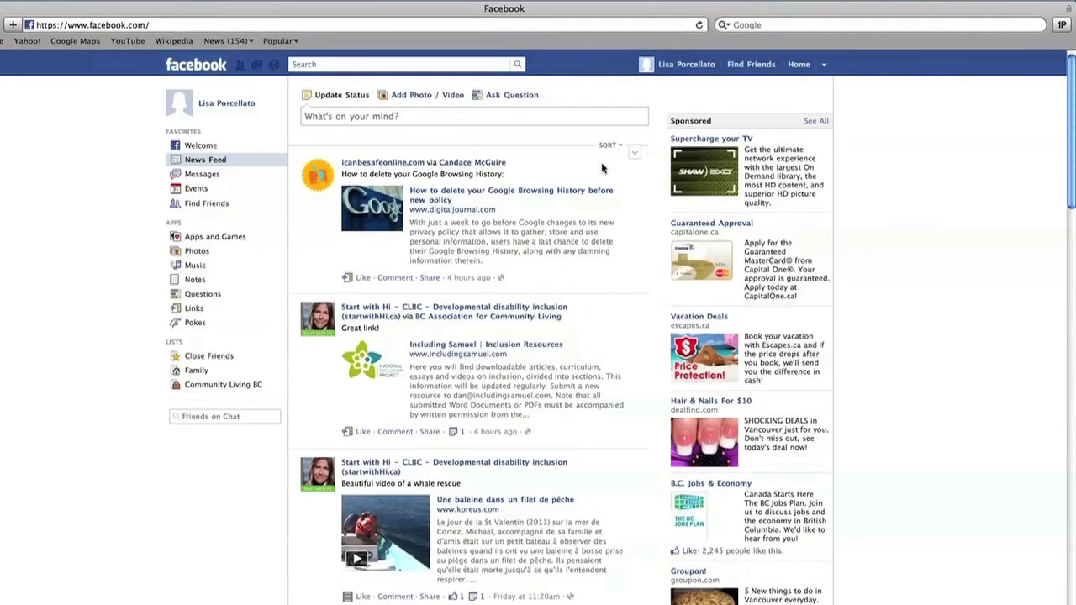
{"action": "scroll", "coordinate": [638, 180], "scroll_direction": "down", "scroll_amount": 3}
{"action": "scroll", "coordinate": [638, 180], "scroll_direction": "down", "scroll_amount": 10}
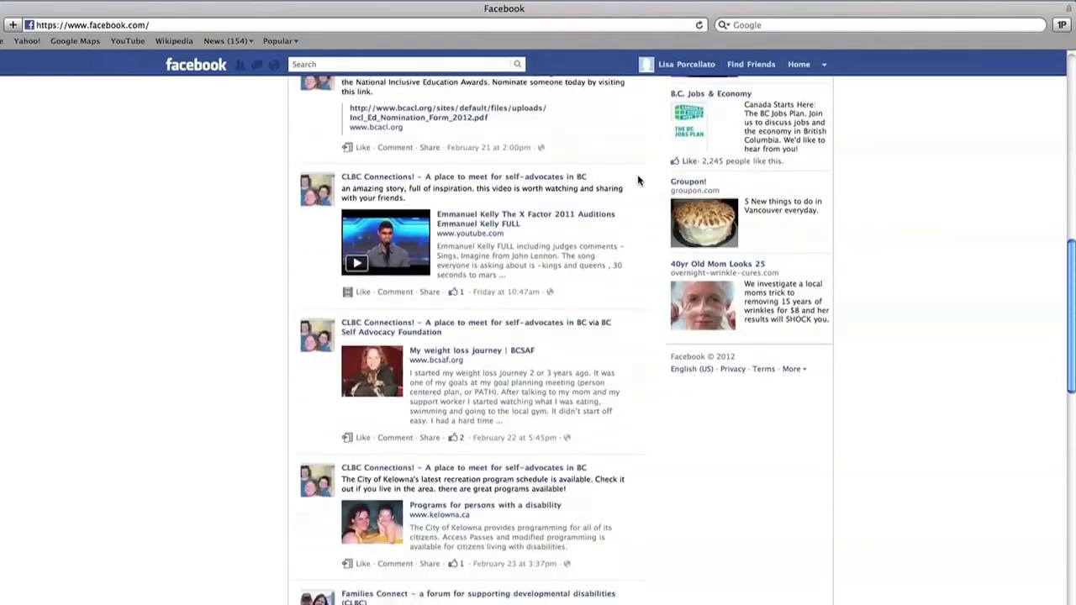
{"action": "scroll", "coordinate": [638, 180], "scroll_direction": "down", "scroll_amount": 12}
{"action": "scroll", "coordinate": [638, 180], "scroll_direction": "down", "scroll_amount": 12}
{"action": "scroll", "coordinate": [638, 180], "scroll_direction": "down", "scroll_amount": 4}
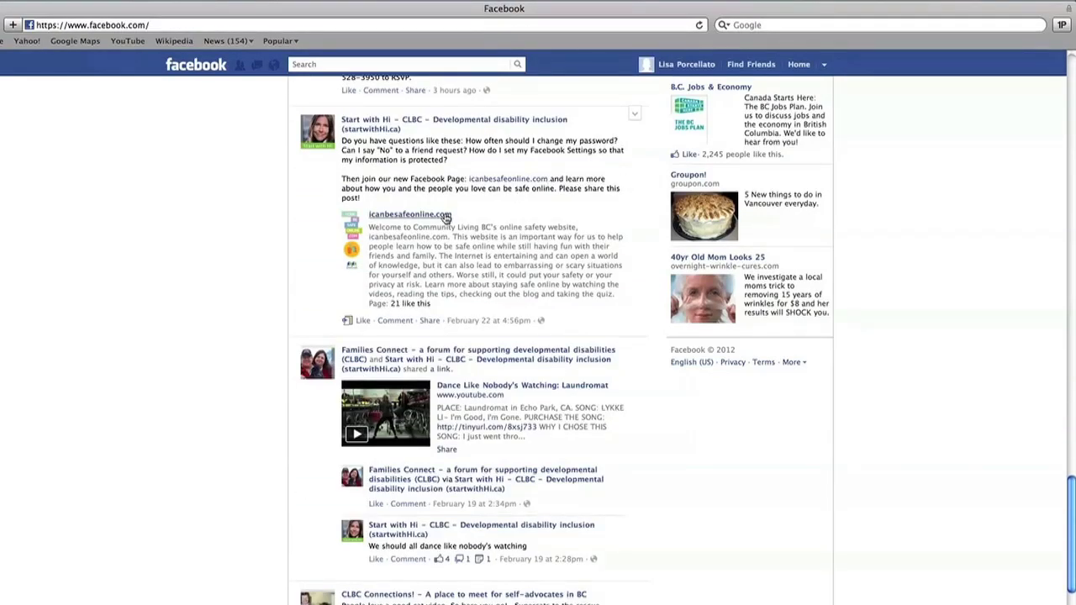
{"action": "left_click", "coordinate": [445, 216]}
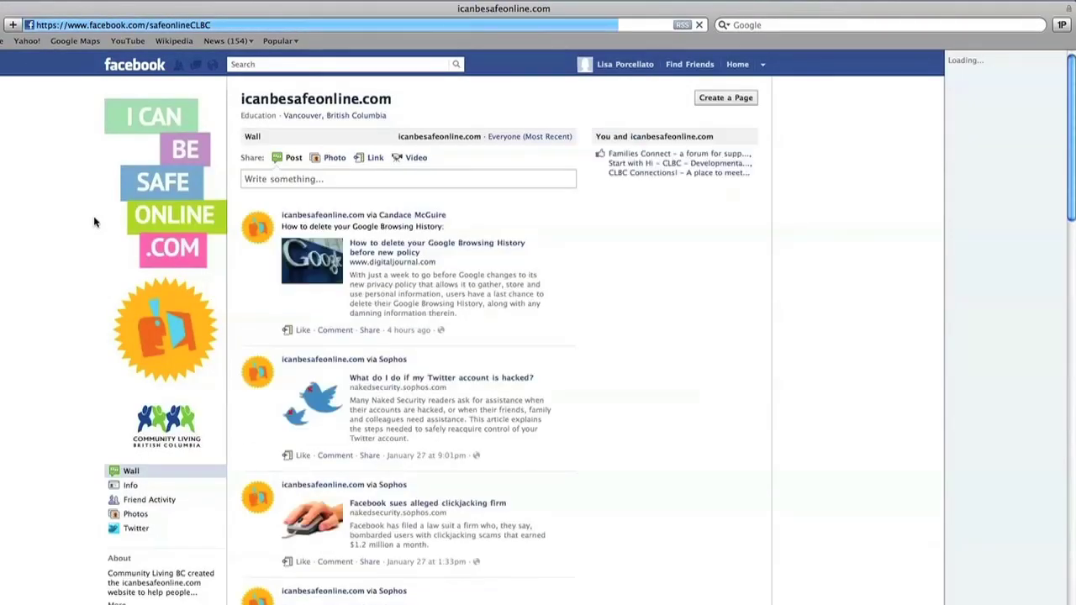